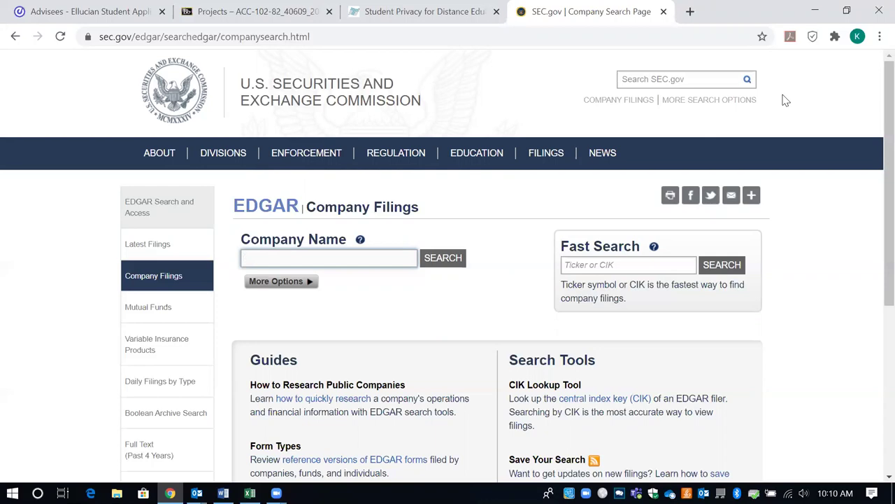
- Search EDGAR for companies named 'Apple', correcting the misspelled 'Applle' first
text(Appl)
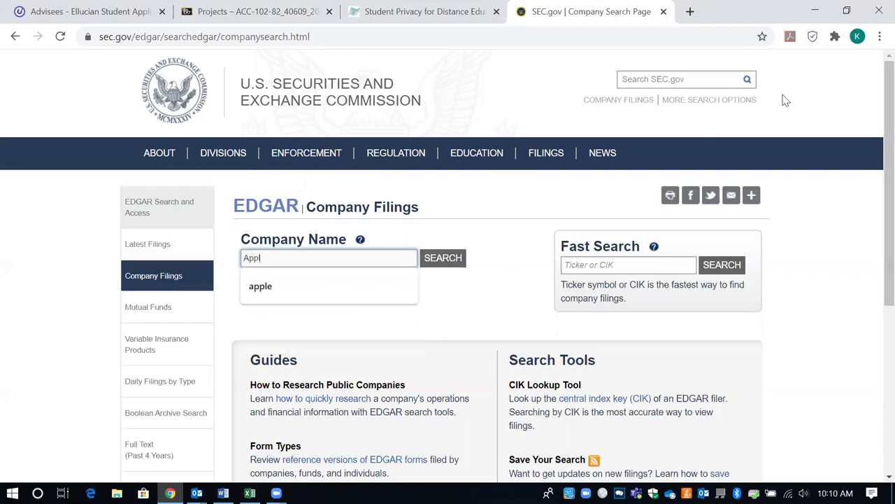
text(le)
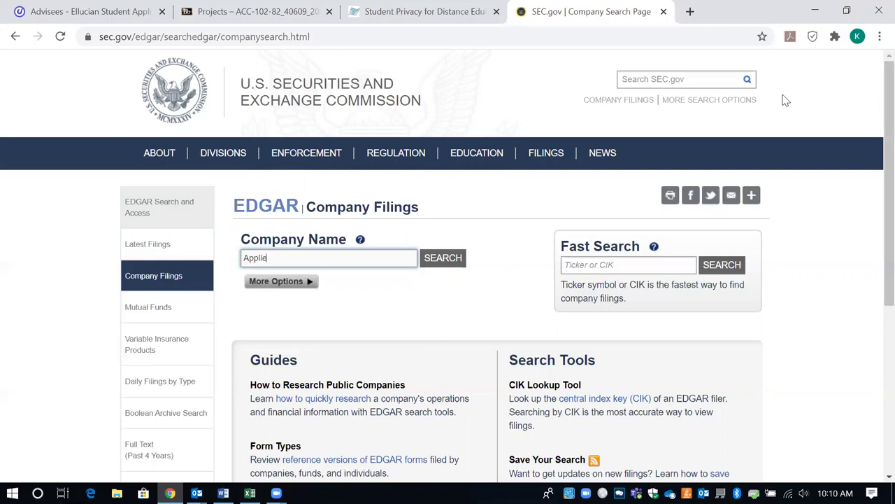
key(BackSpace)
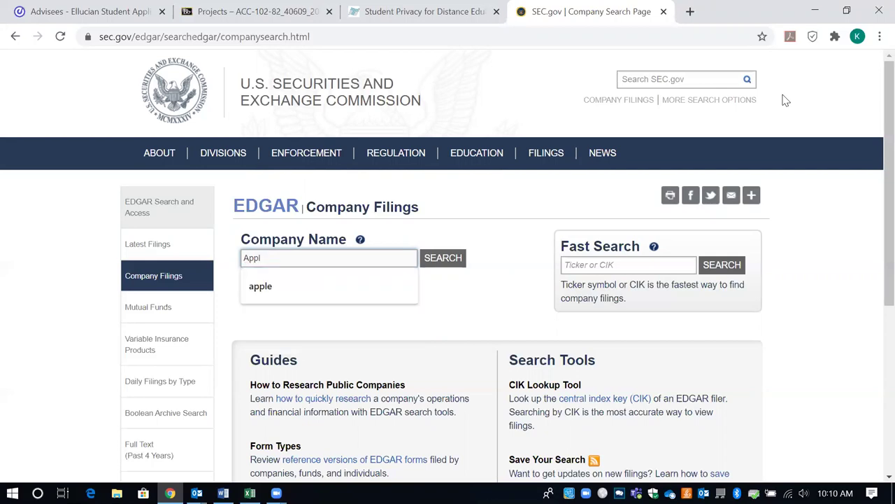
text(le)
key(BackSpace)
key(BackSpace)
text(e)
click(441, 260)
click(440, 259)
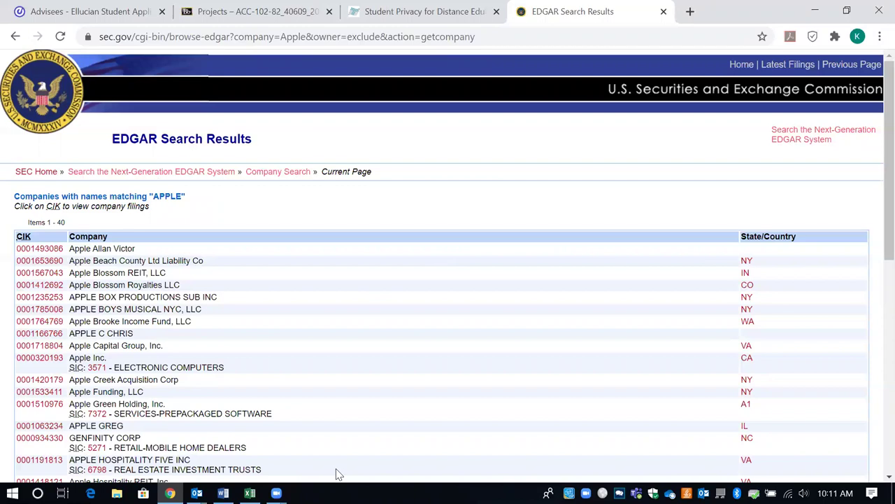
- Open Apple Inc.'s filings, filter them to 10-K, and open the 2019 10-K filing
click(43, 360)
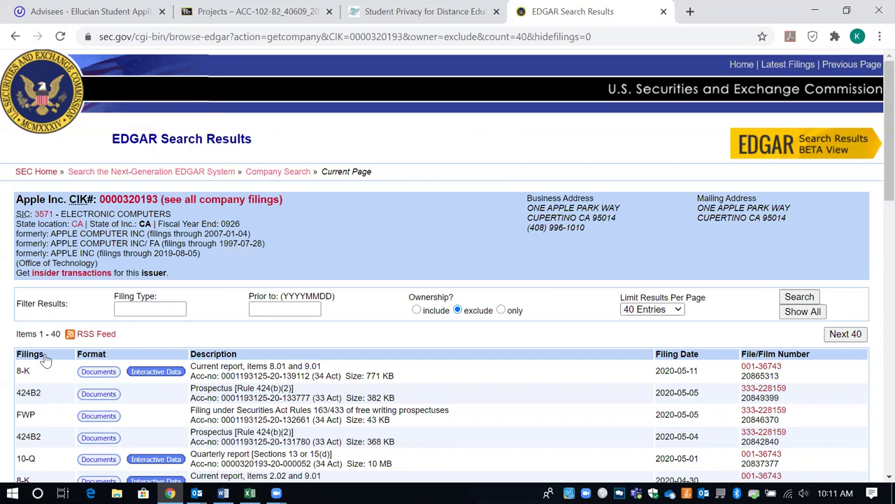
click(150, 306)
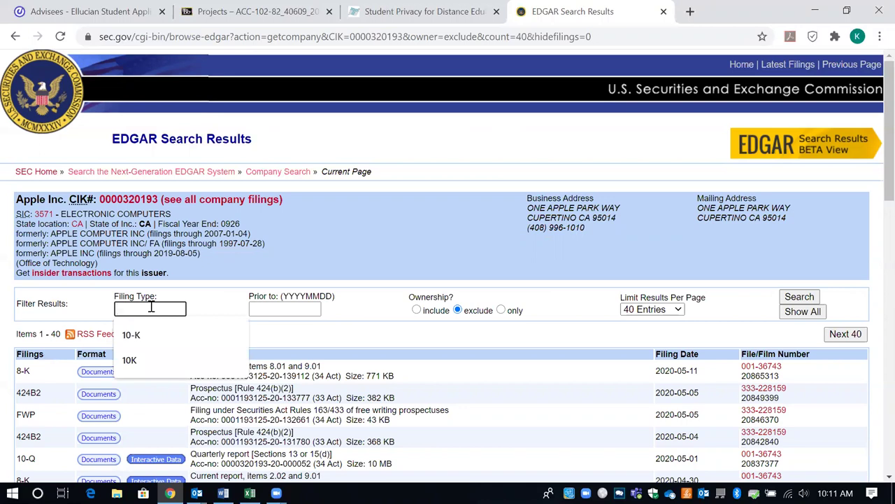
text(1)
text(0 )
text(K)
key(BackSpace)
key(BackSpace)
text(-K)
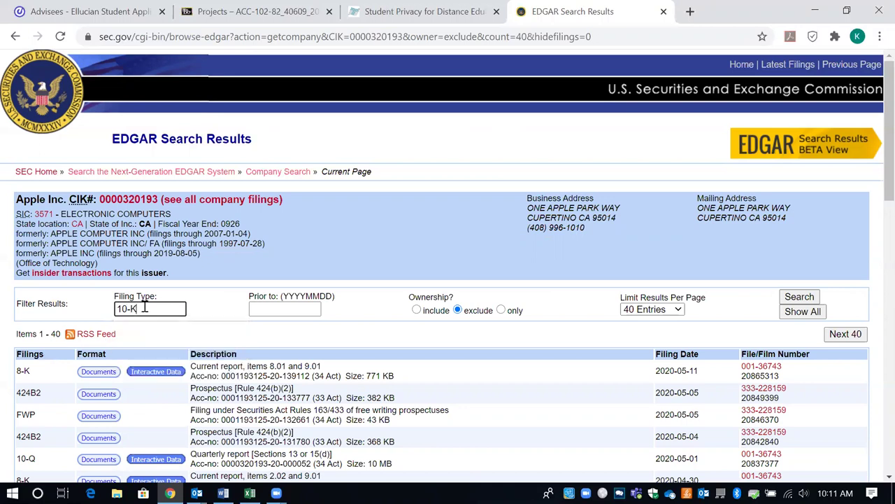
key(Return)
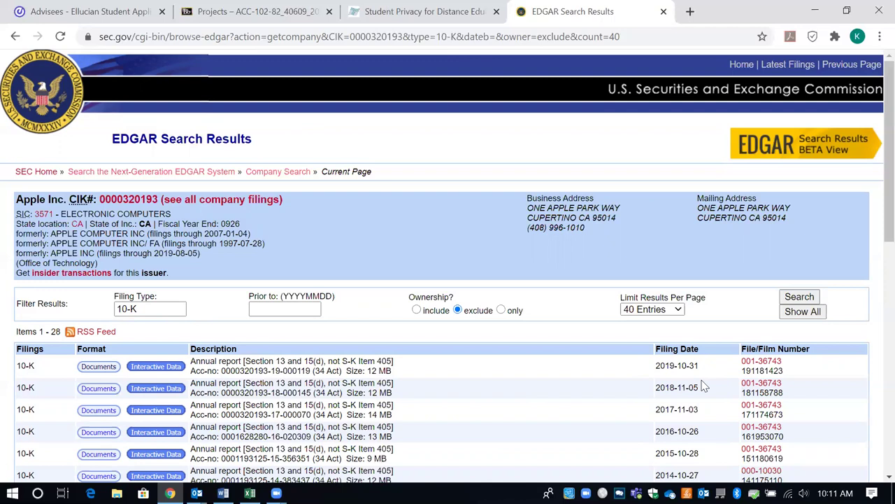
click(104, 373)
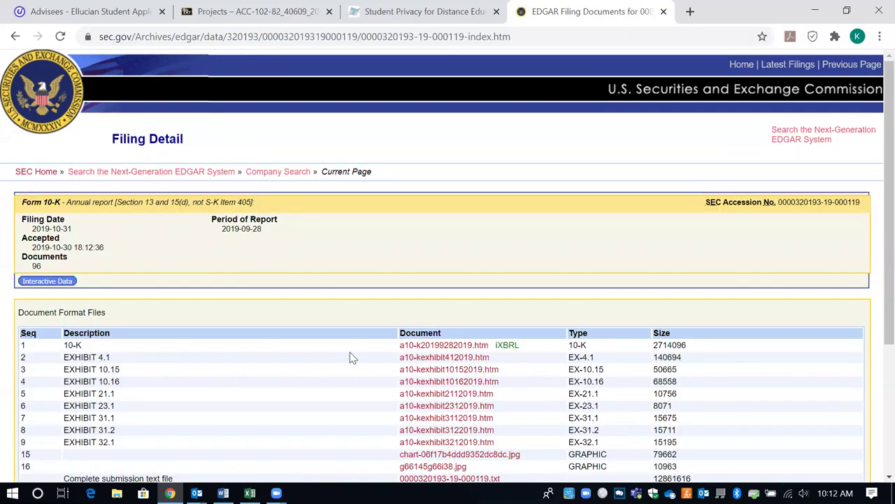
- Open the main 10-K document a10-k20199282019.htm in the Inline XBRL Viewer
click(428, 346)
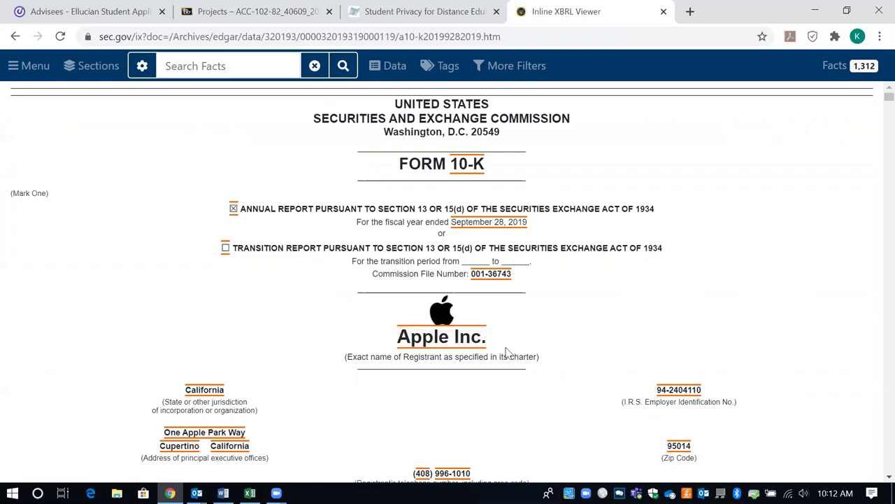
- Scroll past the cover page to the table of contents listing Items 1–16
scroll(553, 390, down, 1)
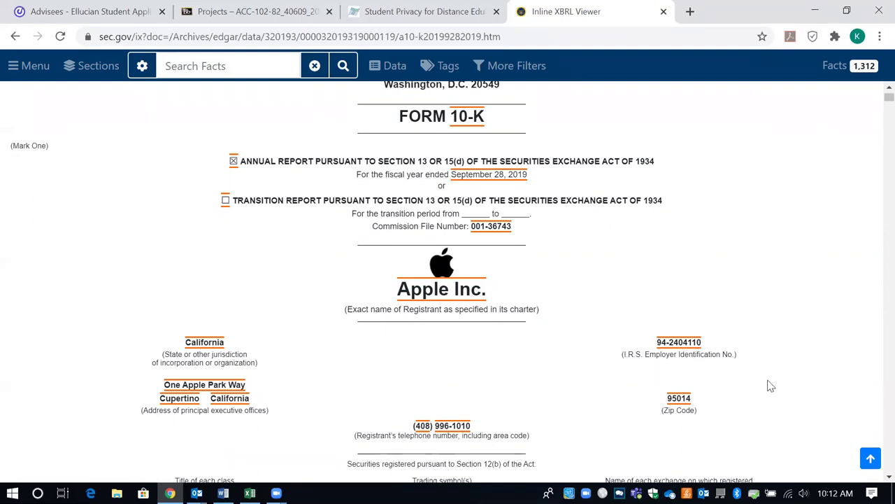
scroll(774, 390, down, 3)
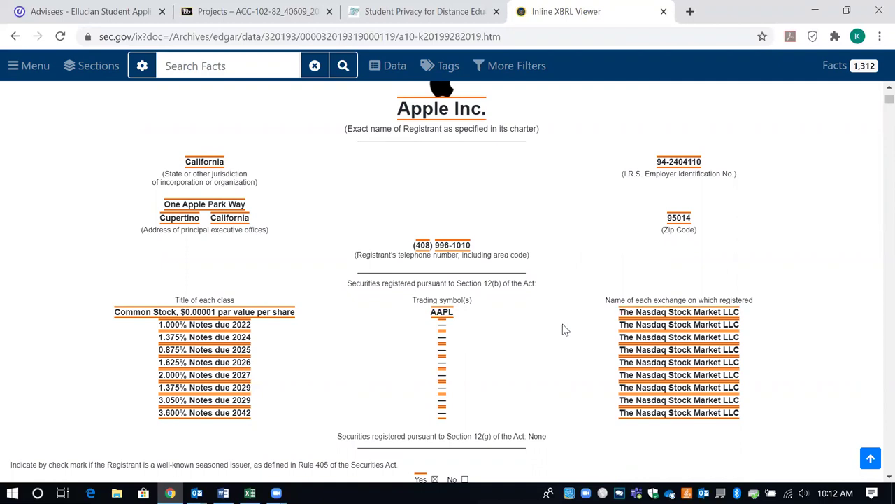
scroll(563, 329, down, 1)
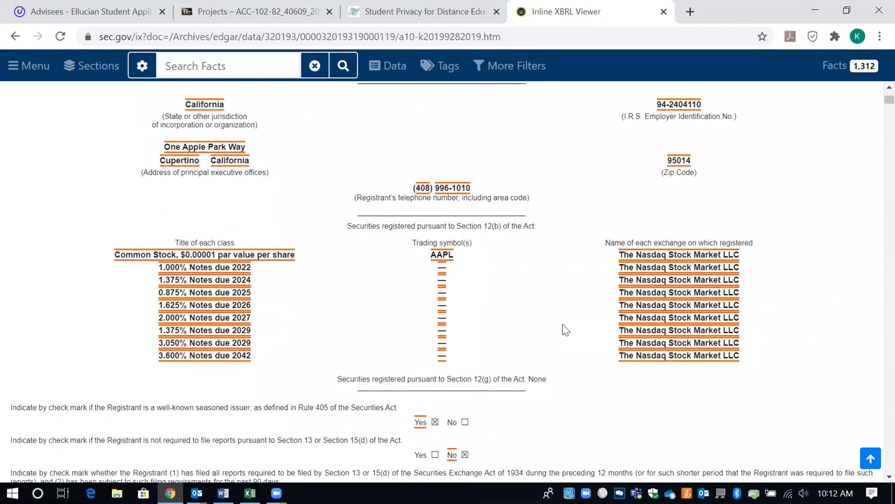
scroll(565, 330, down, 5)
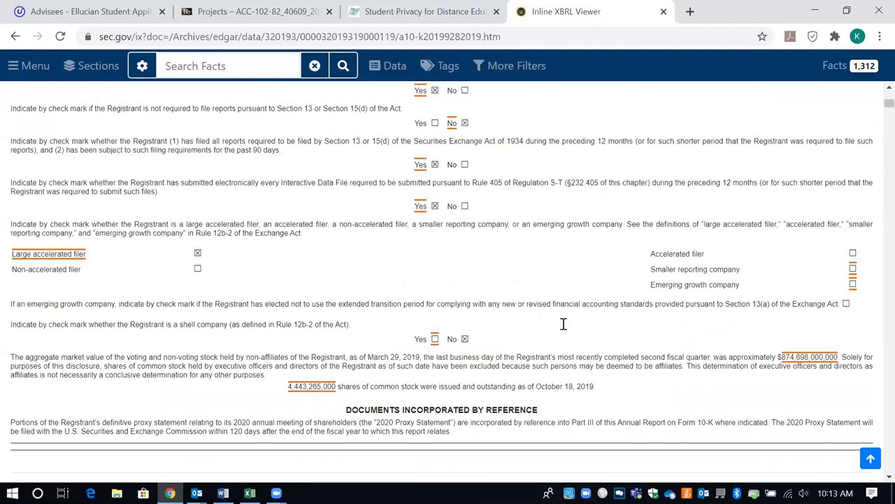
scroll(565, 329, down, 6)
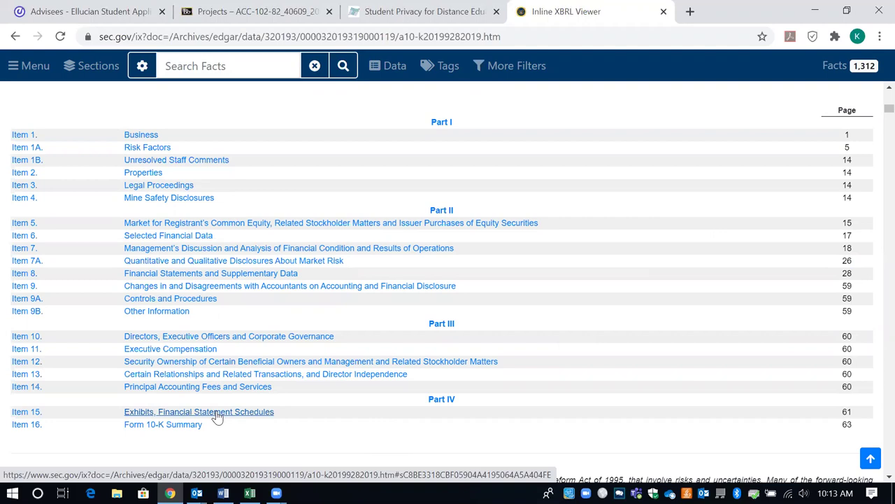
- Jump to the Item 15 financial statements index, then go back to Note 9 – Benefit Plans
click(224, 387)
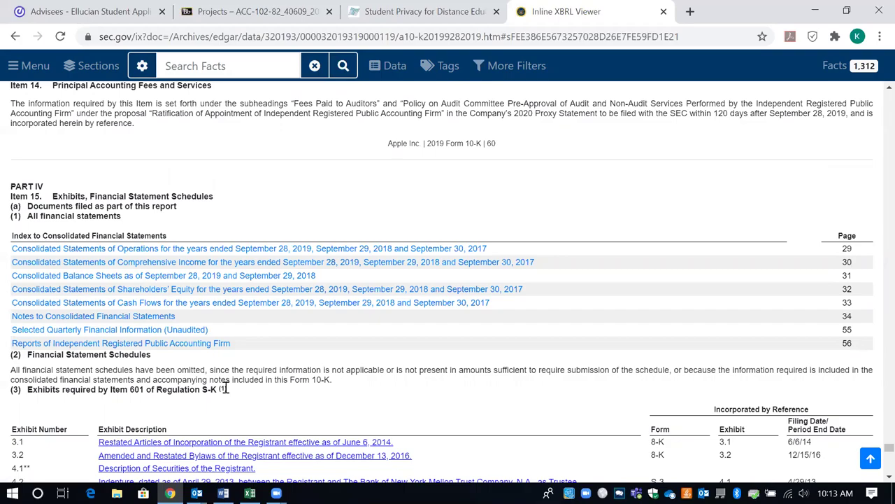
scroll(202, 186, up, 4)
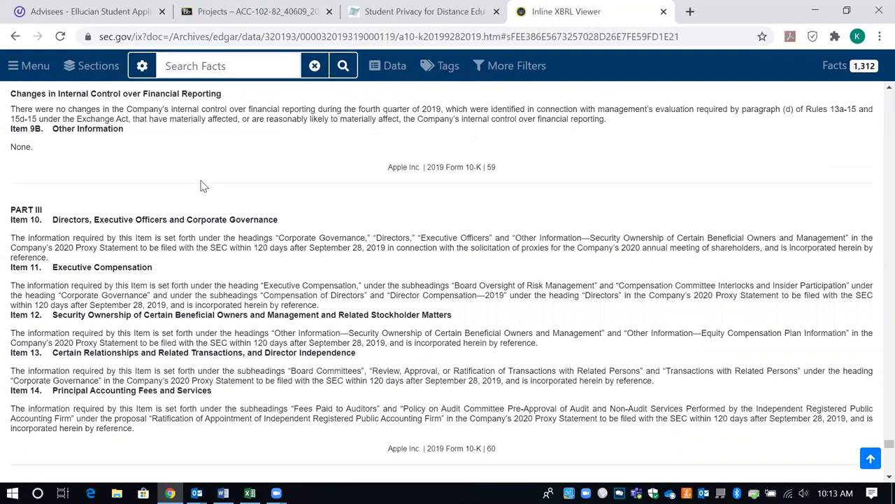
scroll(202, 186, up, 20)
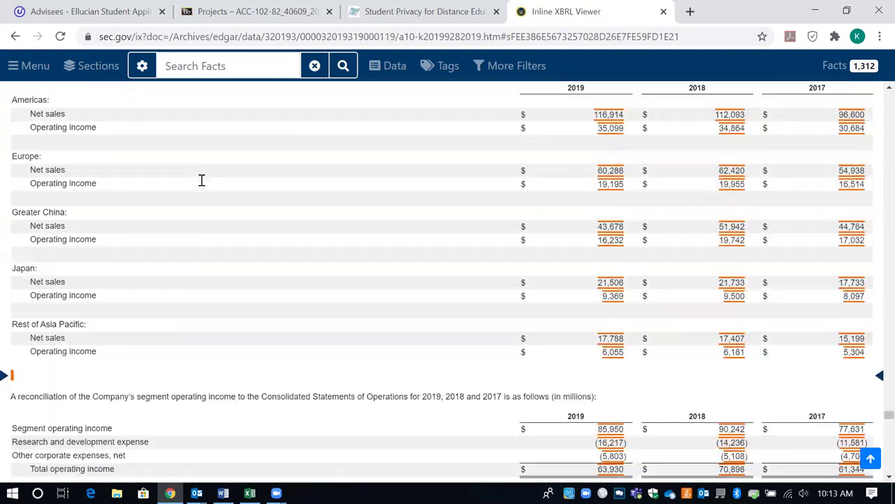
scroll(202, 180, up, 12)
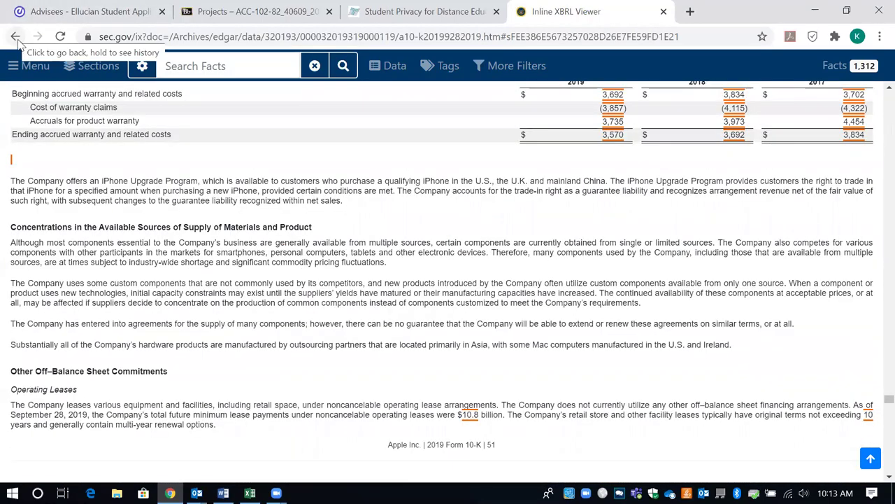
click(17, 39)
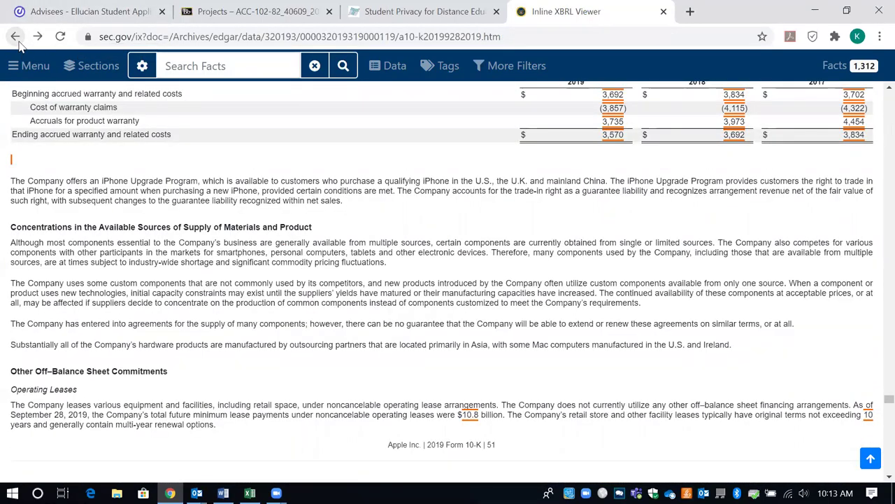
scroll(244, 316, up, 10)
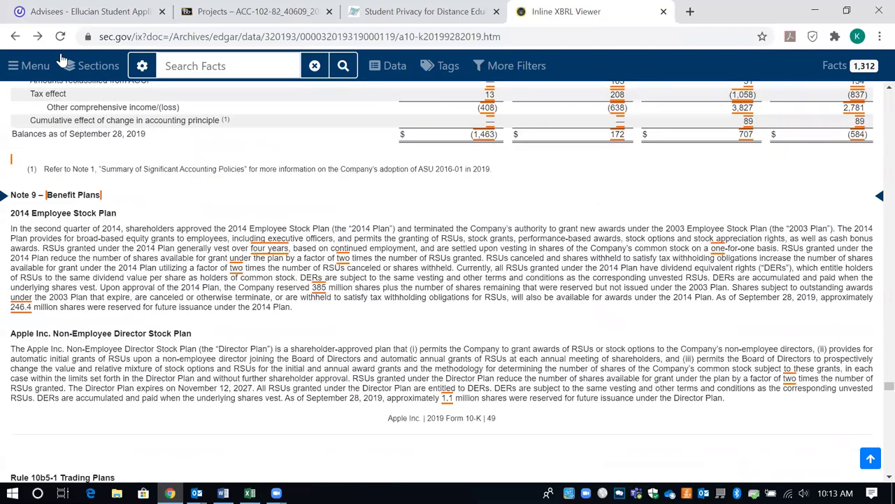
- Return from the 10-K document to Apple's list of 10-K filings
click(16, 36)
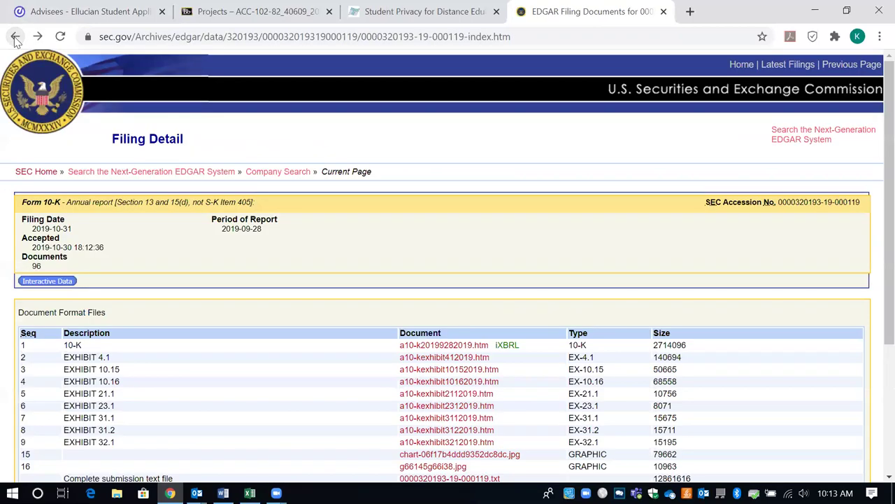
scroll(316, 388, down, 3)
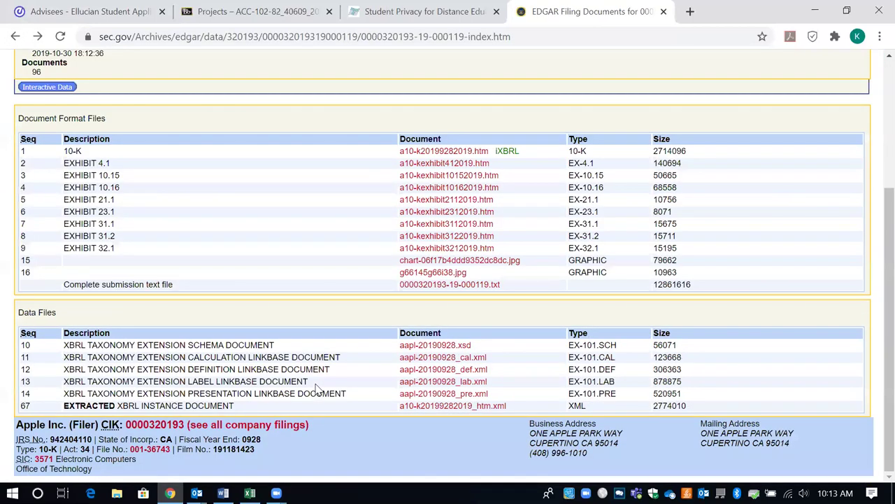
scroll(316, 387, up, 3)
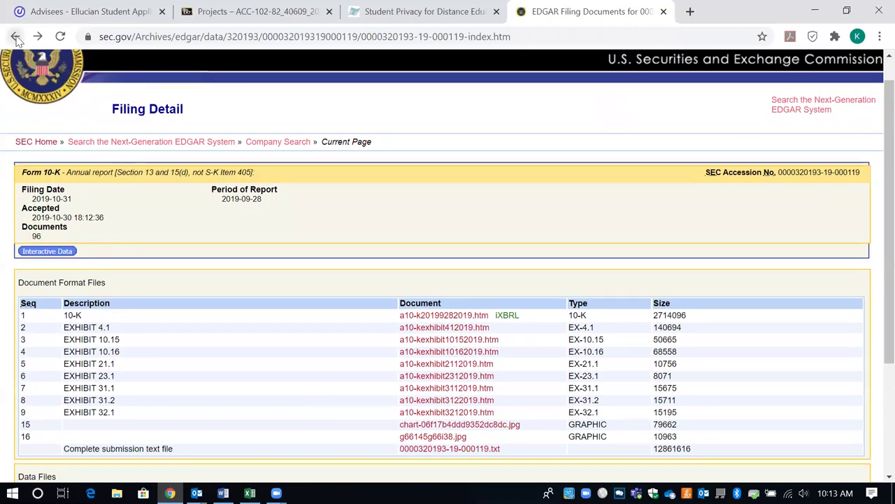
click(16, 38)
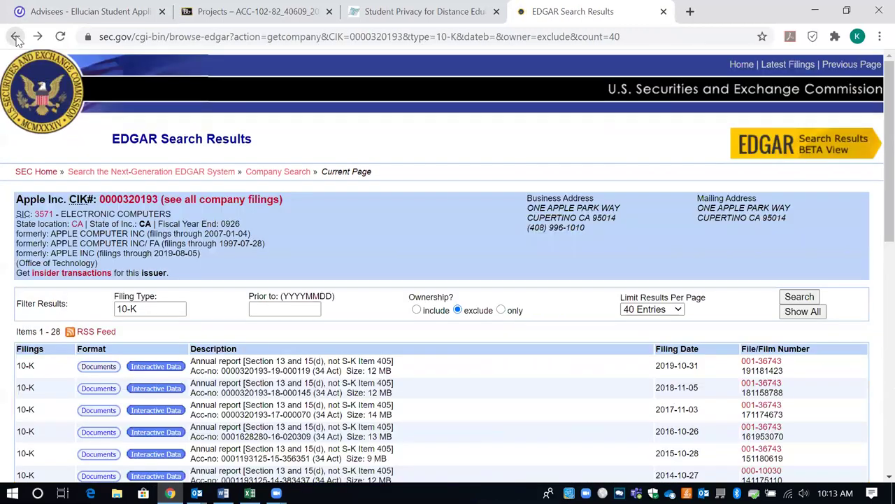
- Open the 2019 10-K's Interactive Data and scroll through the Cover Page table
click(173, 371)
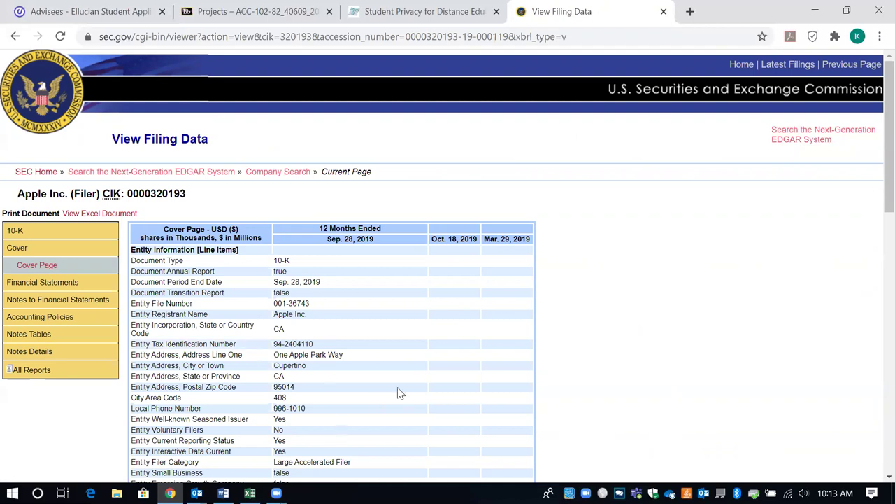
scroll(398, 393, down, 1)
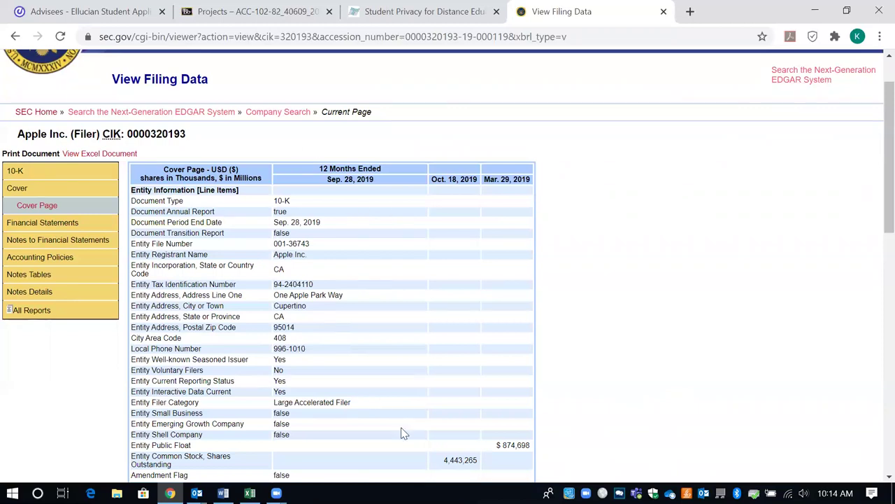
scroll(402, 434, down, 2)
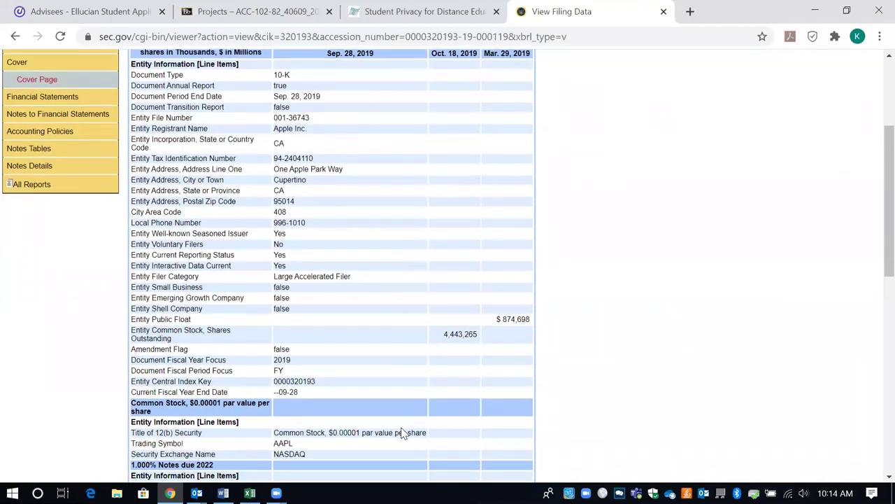
scroll(403, 434, up, 3)
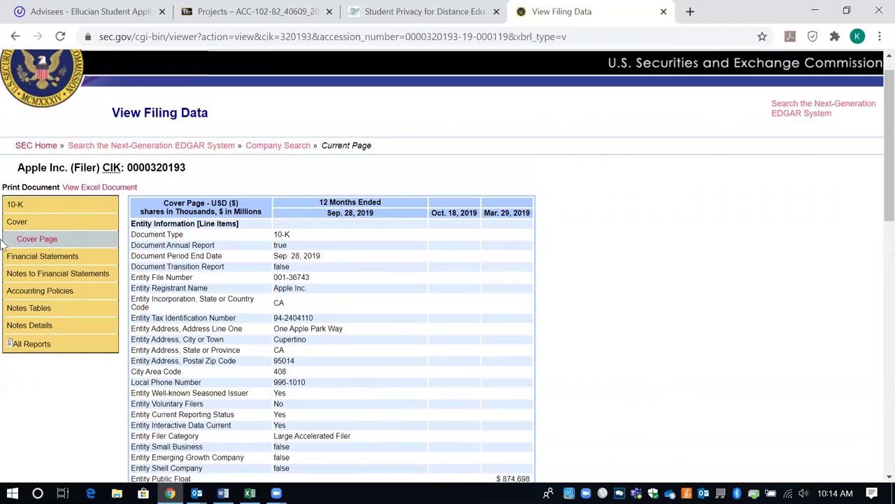
- Download Apple's statements as Financial_Report.xlsx, open it, and minimize Chrome
click(83, 190)
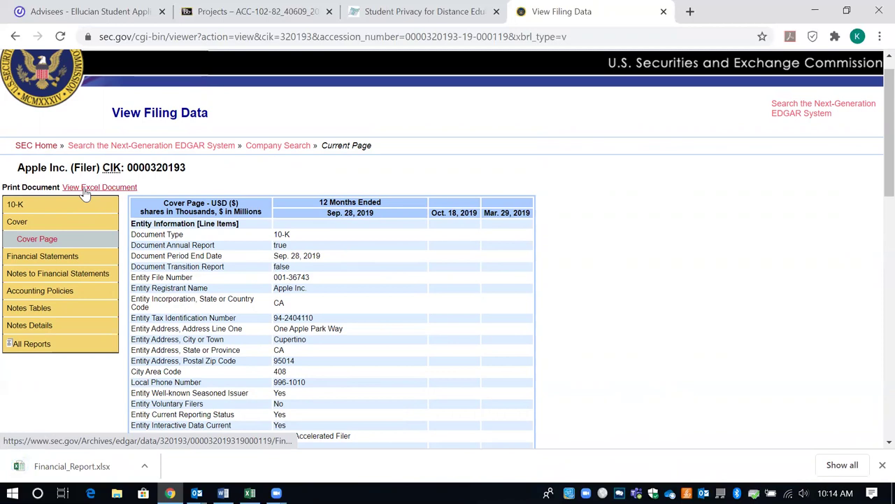
click(68, 464)
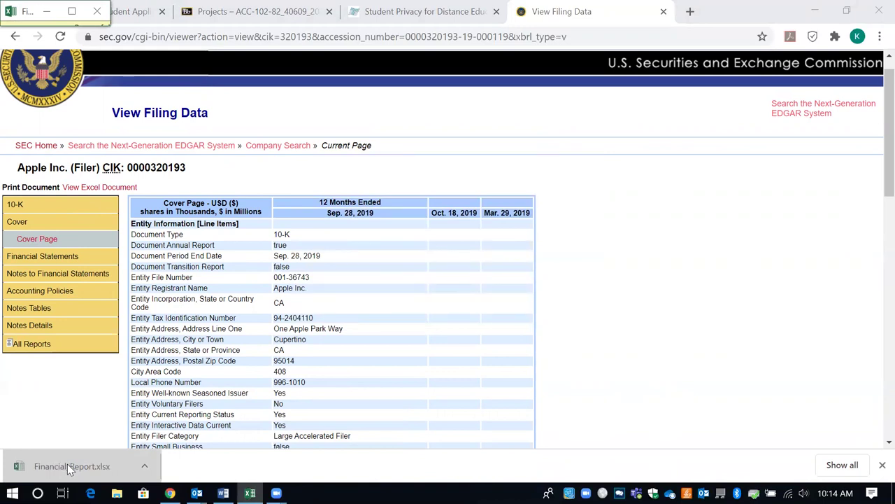
click(79, 470)
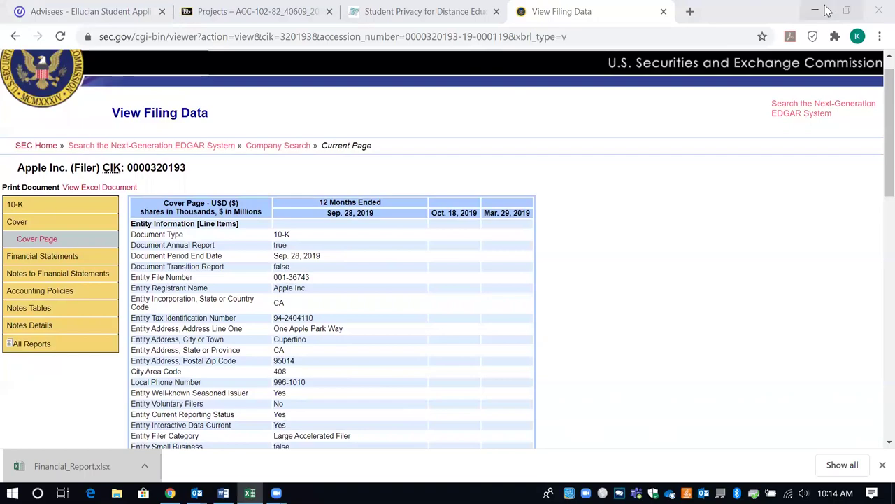
click(814, 10)
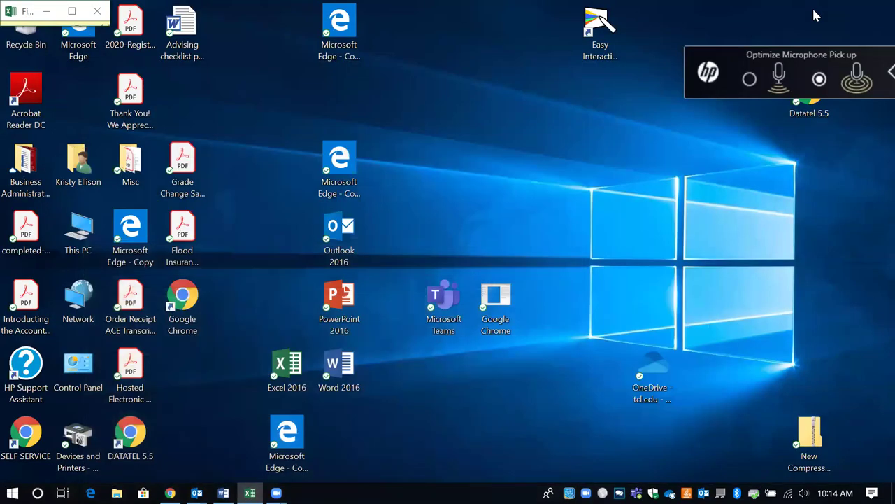
- Maximize Financial_Report in Excel and dismiss Document Recovery, keeping files to view later
click(71, 12)
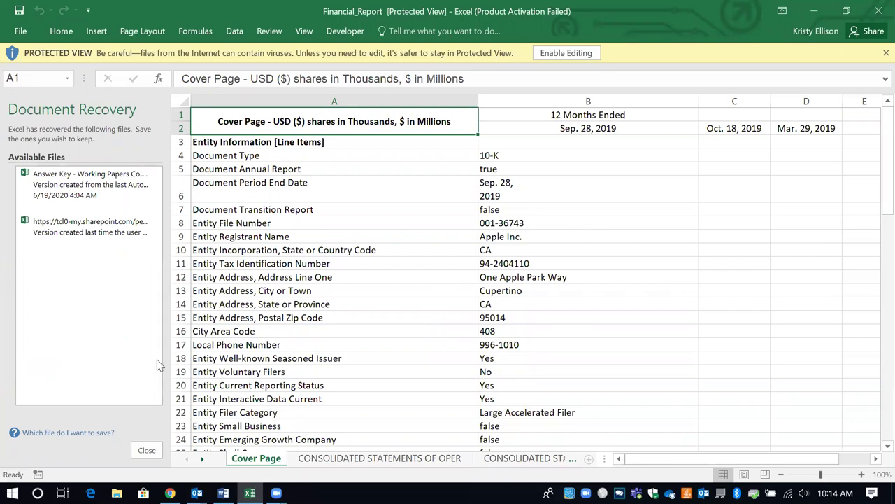
click(147, 450)
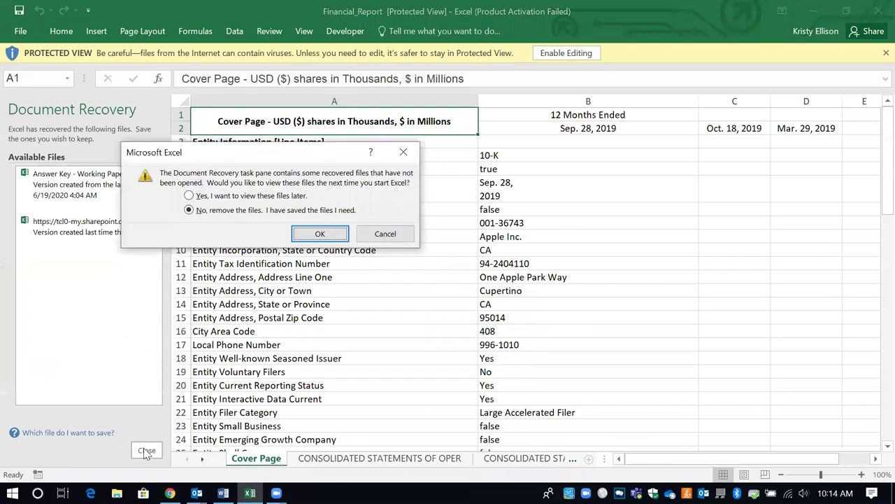
click(189, 196)
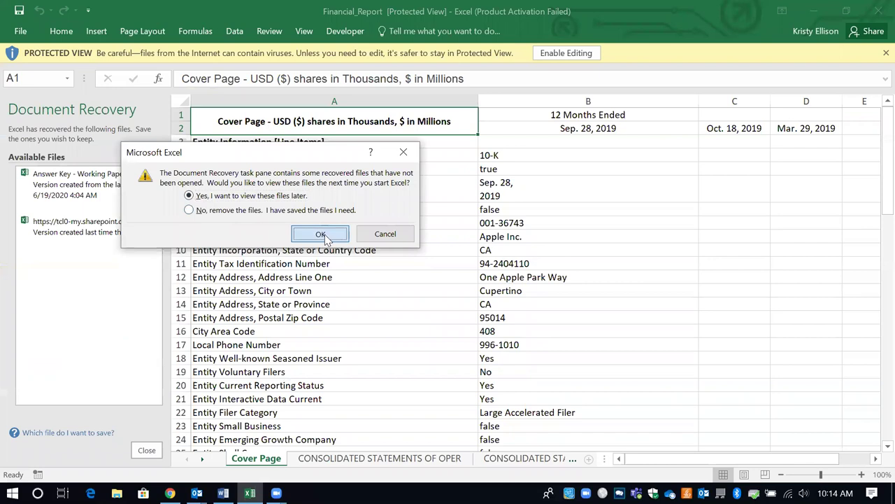
click(320, 234)
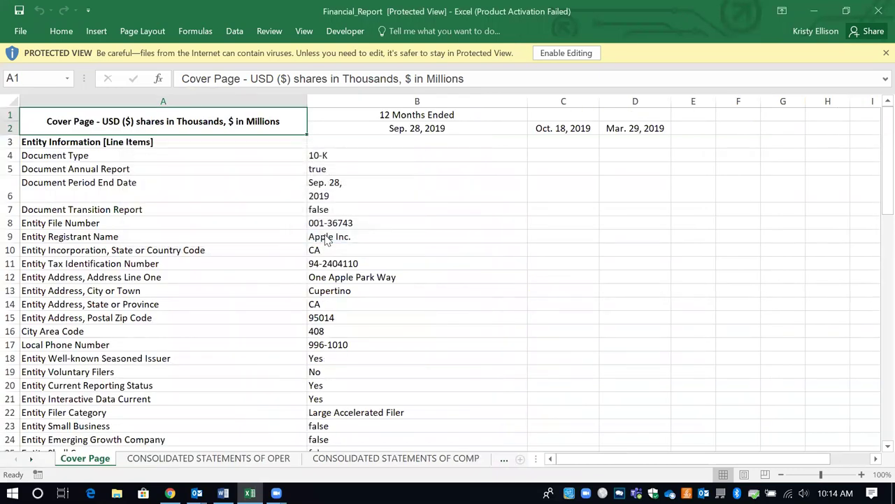
- View the Consolidated Statements of Operations sheet, then the Comprehensive Income sheet
click(243, 460)
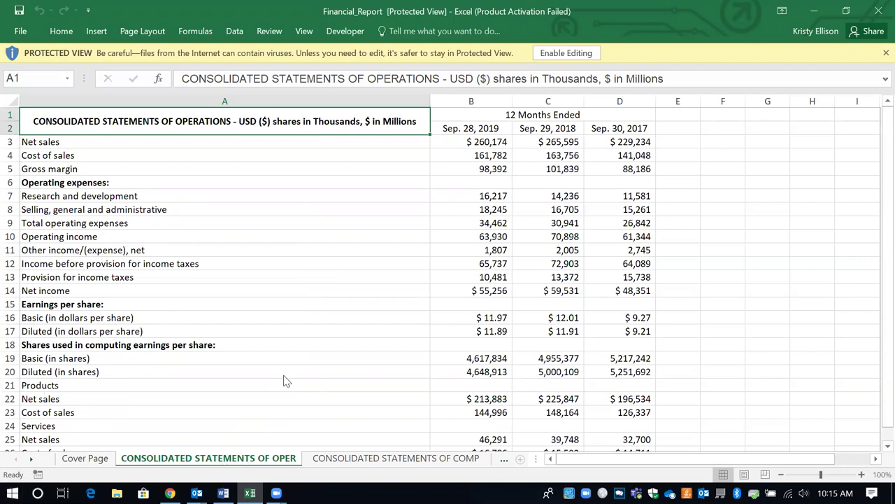
scroll(286, 380, down, 1)
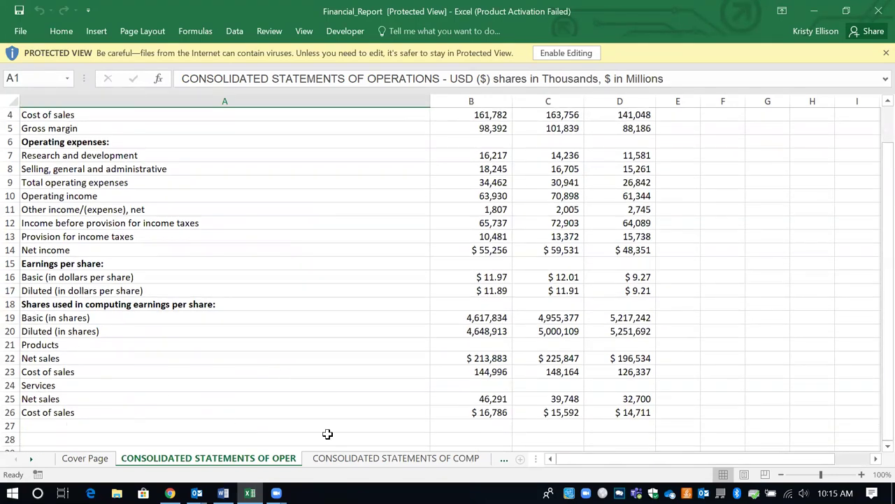
click(373, 458)
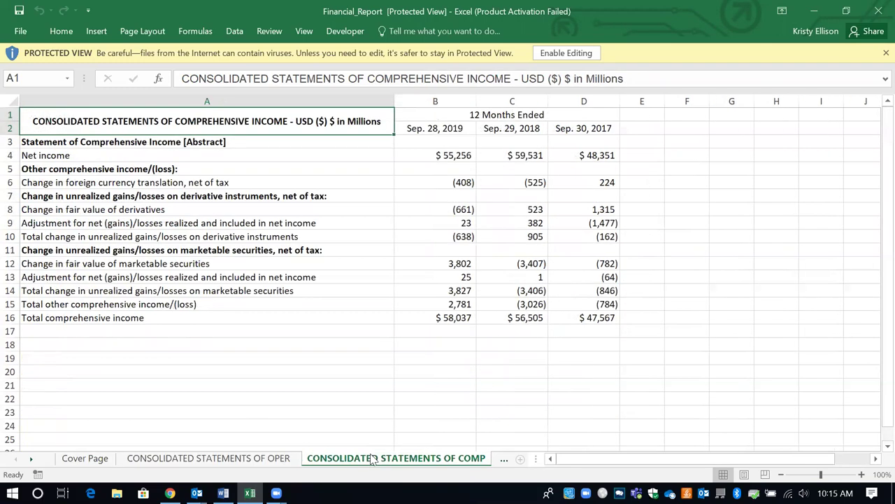
- Open the Consolidated Balance Sheets sheet and review it, including total assets of 338,516
click(502, 459)
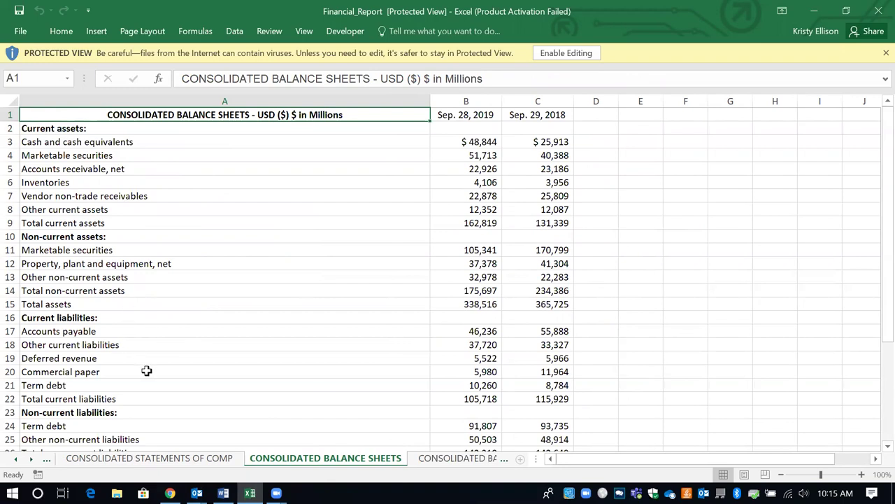
scroll(245, 356, down, 4)
scroll(248, 362, up, 4)
scroll(249, 362, up, 2)
click(439, 463)
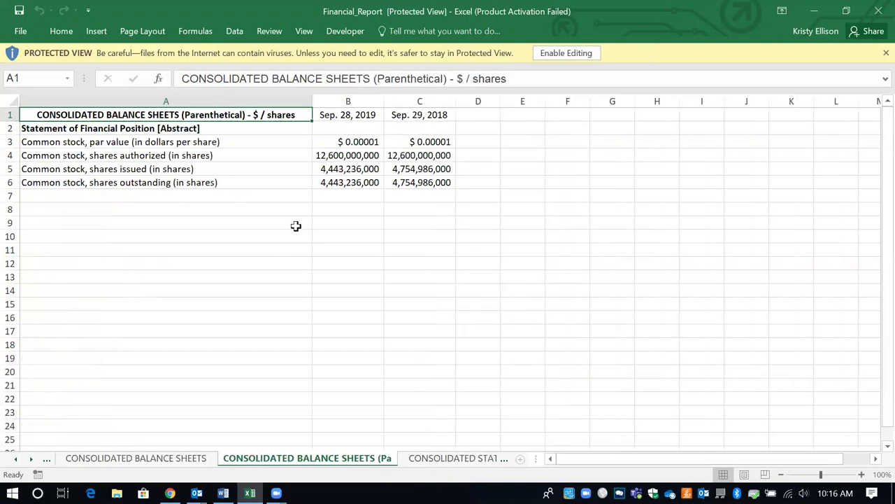
click(441, 459)
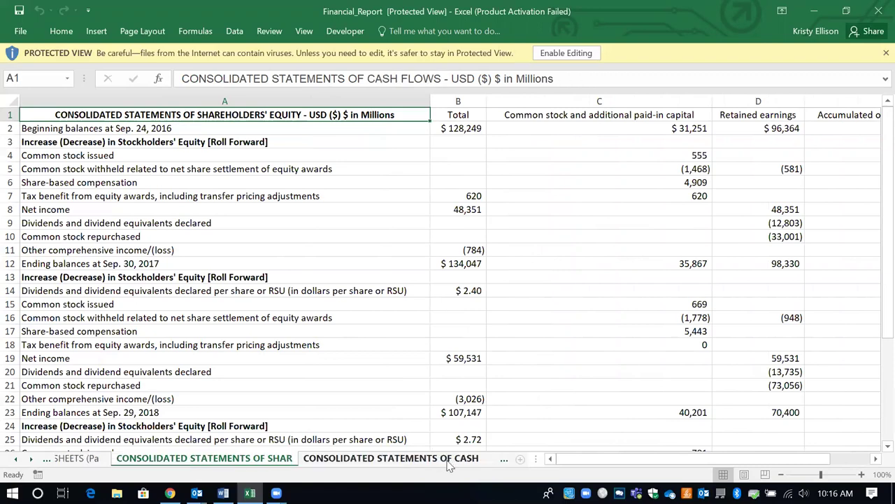
click(447, 463)
click(448, 461)
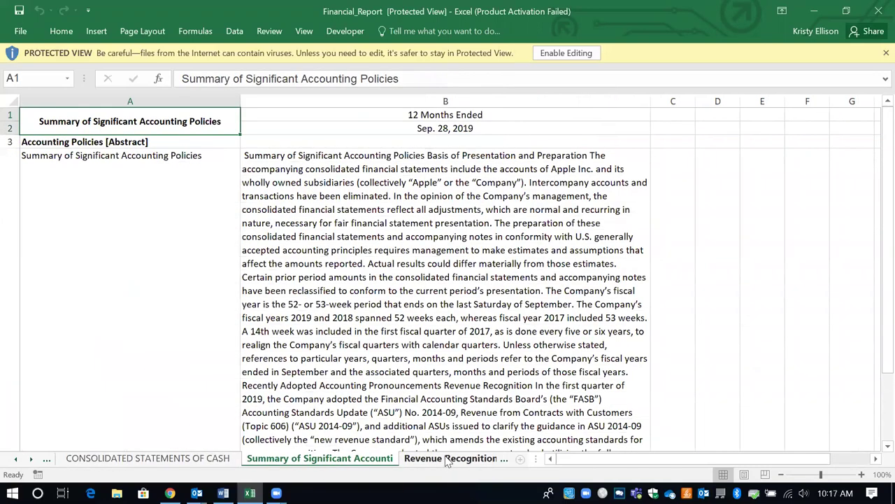
click(14, 460)
click(14, 460)
click(14, 460)
click(14, 462)
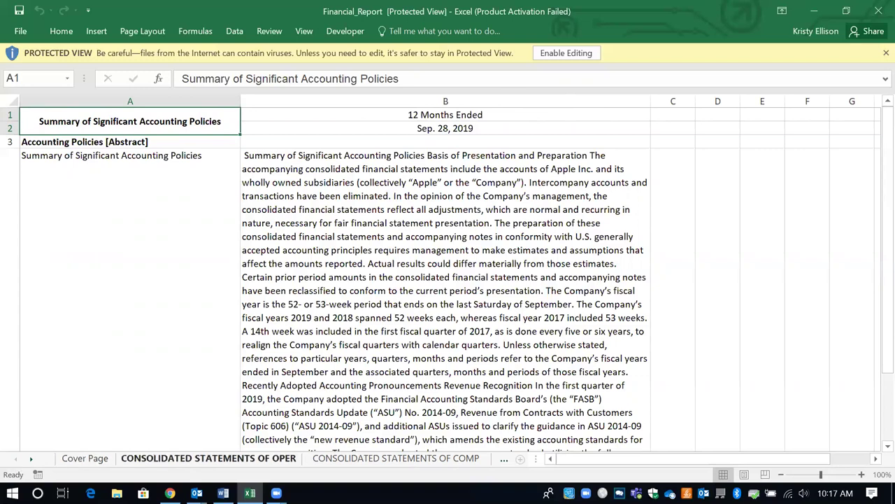
click(372, 460)
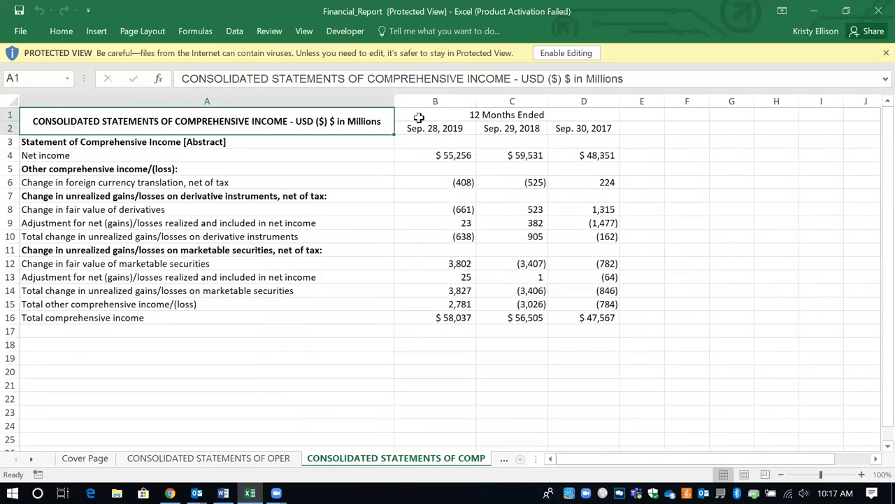
click(503, 460)
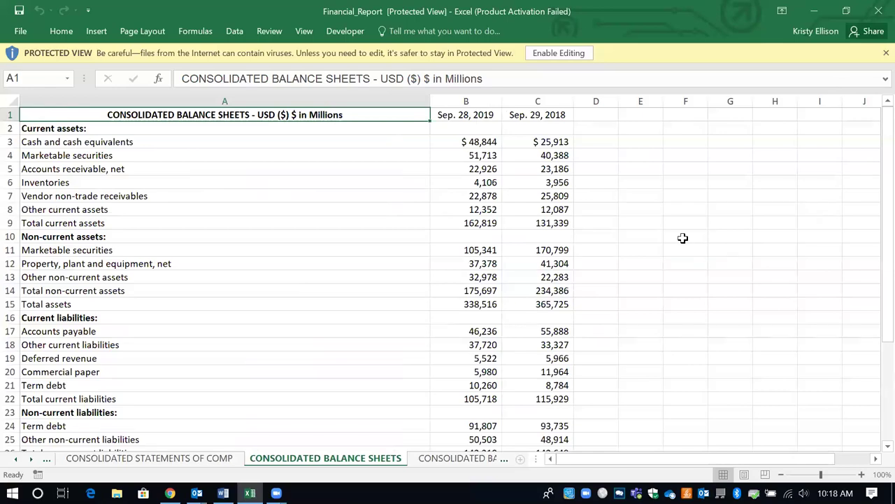
click(814, 11)
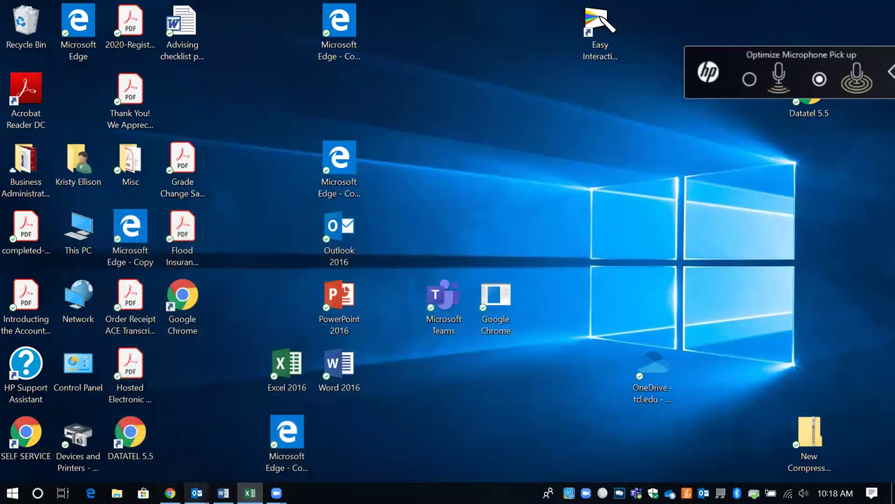
- Restore the browser and go back to the EDGAR company search page
click(170, 492)
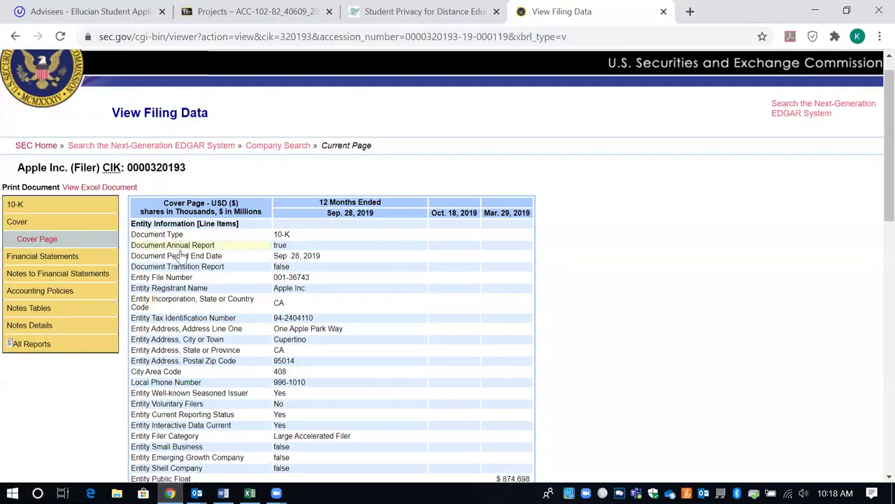
click(15, 37)
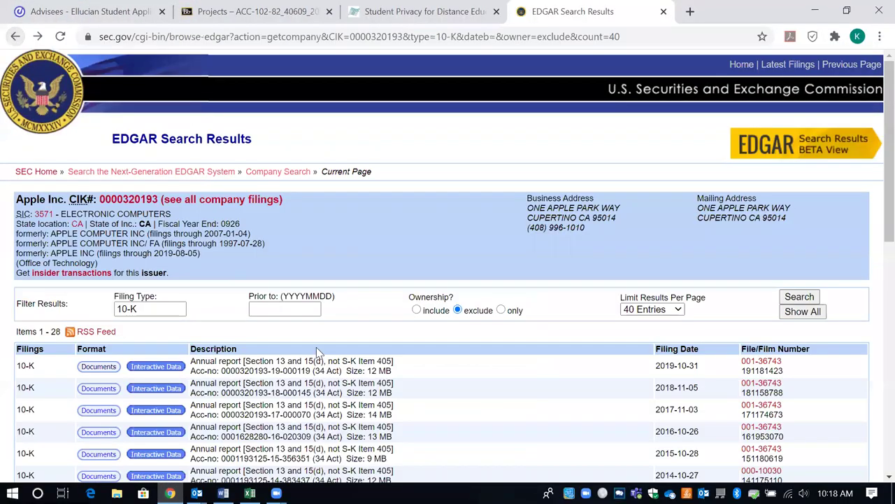
click(15, 36)
click(14, 37)
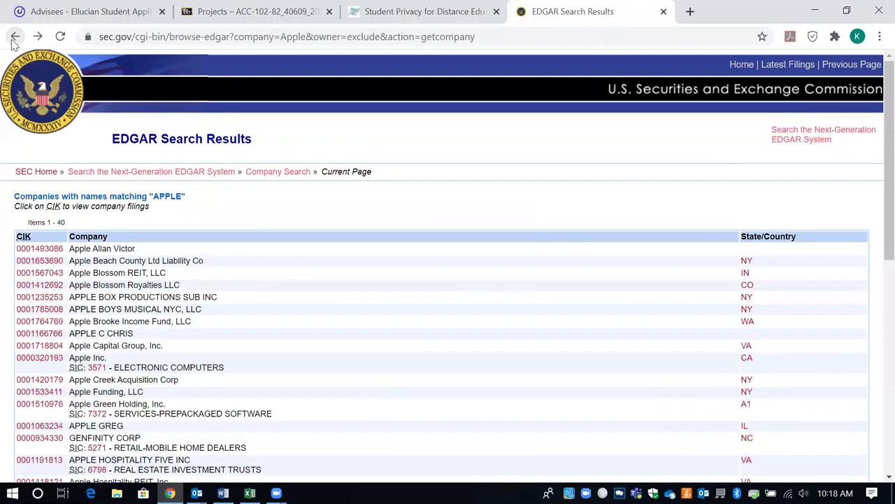
click(15, 37)
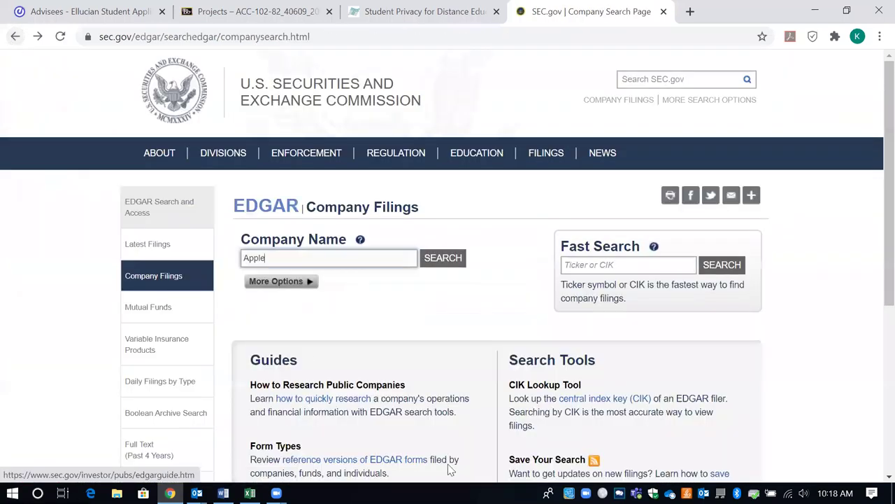
- Change the company name to 'Amazon' and run the search
key(BackSpace)
key(BackSpace)
key(BackSpace)
key(BackSpace)
text(ma)
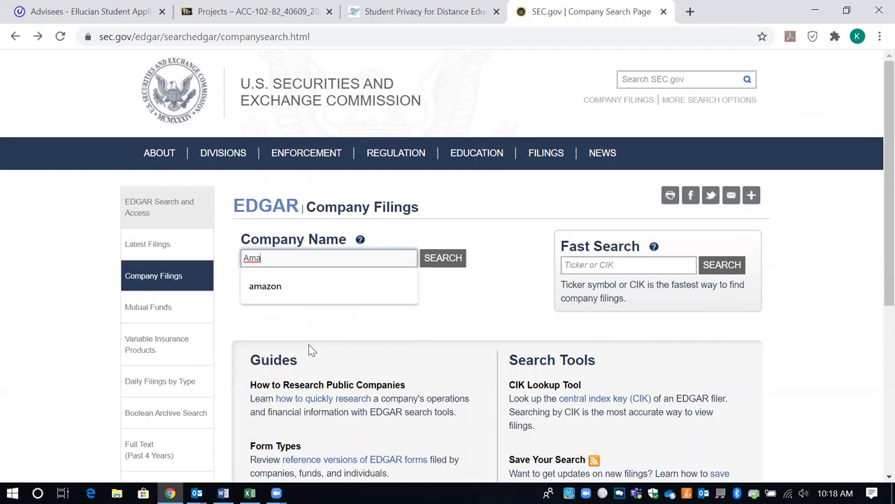
text(zon)
key(Return)
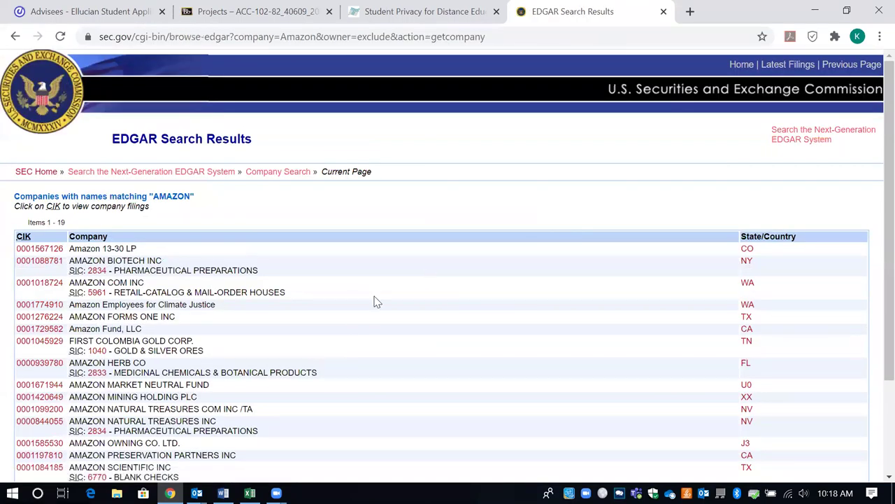
- Open Amazon's 2019 10-K document amzn-20191231x10k.htm from its EDGAR filings list
click(40, 283)
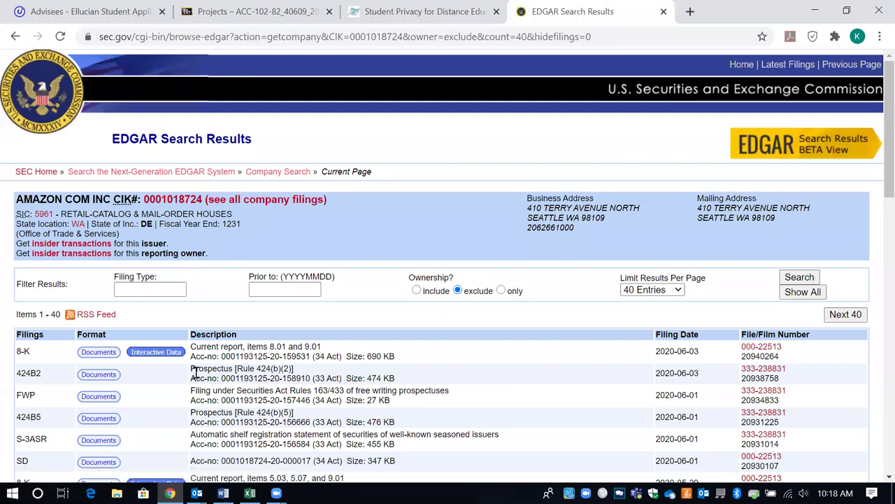
scroll(167, 408, down, 4)
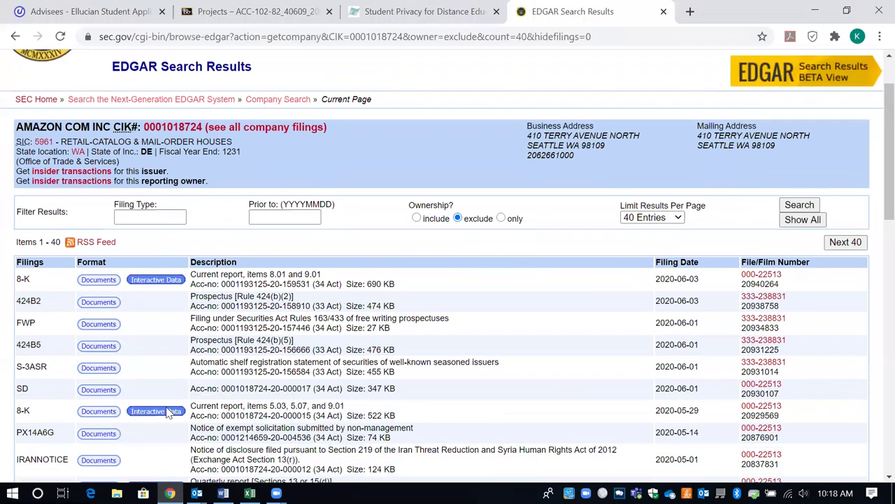
scroll(166, 413, down, 1)
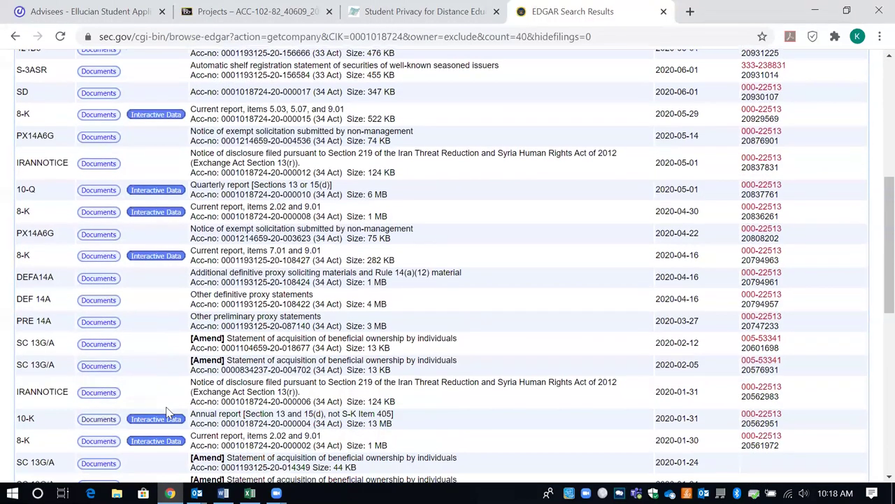
click(103, 418)
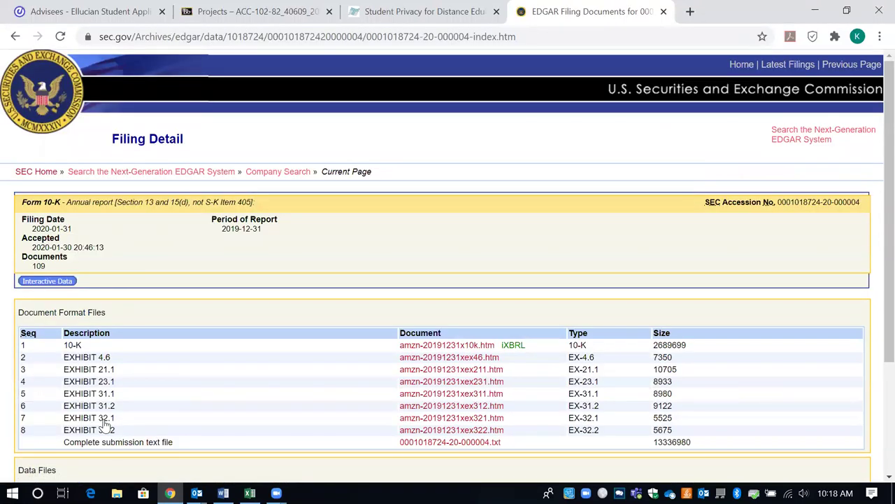
click(447, 347)
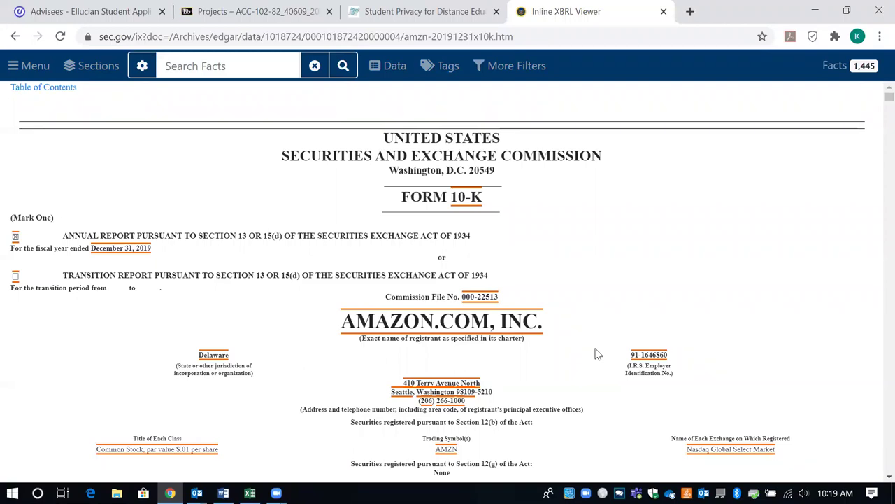
- Download Amazon's 10-K Interactive Data as Financial_Report (1).xlsx and open the workbook
scroll(559, 396, down, 3)
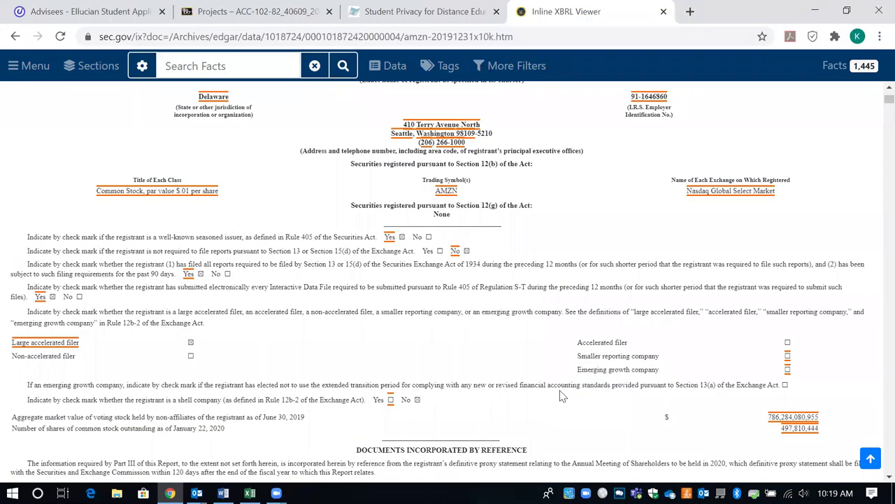
scroll(559, 396, up, 3)
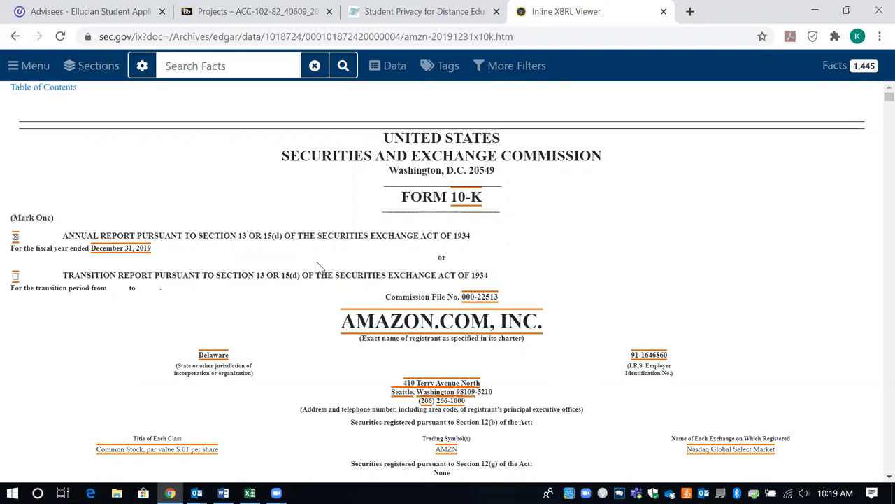
click(15, 38)
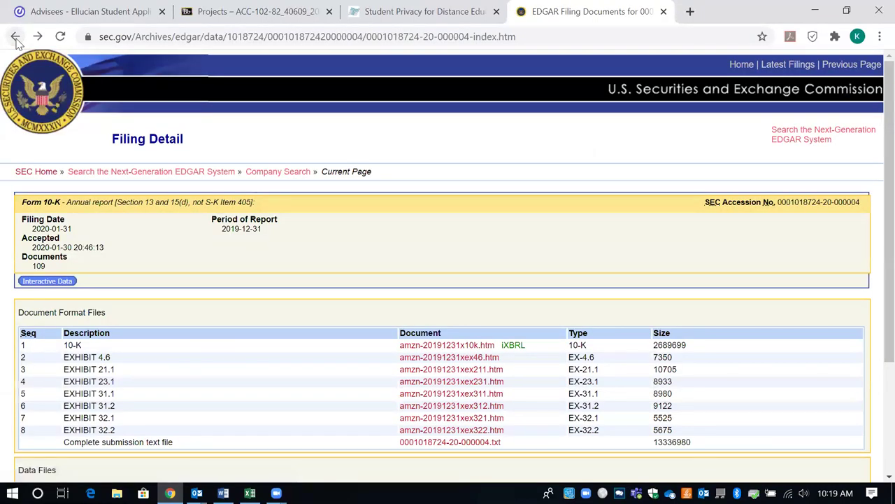
click(15, 37)
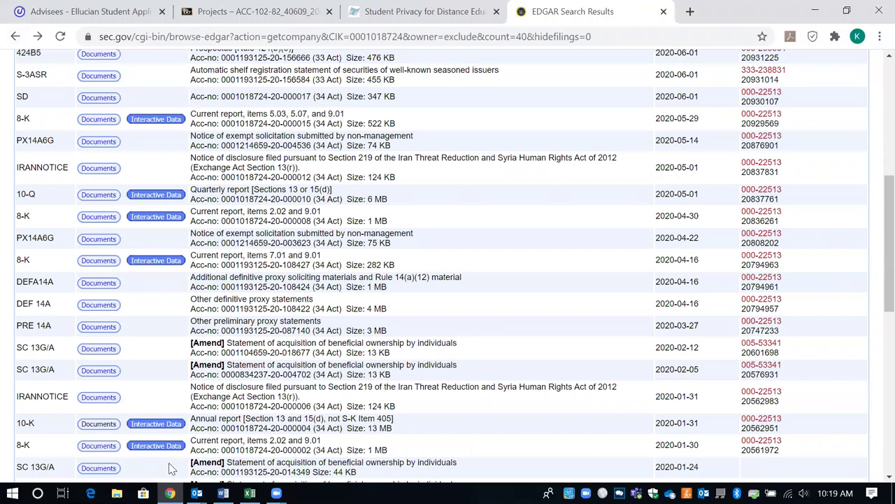
click(157, 428)
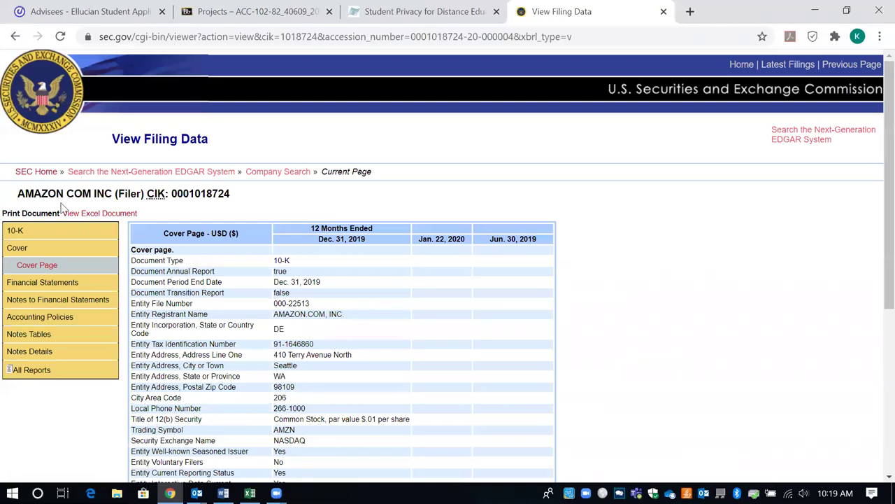
click(116, 215)
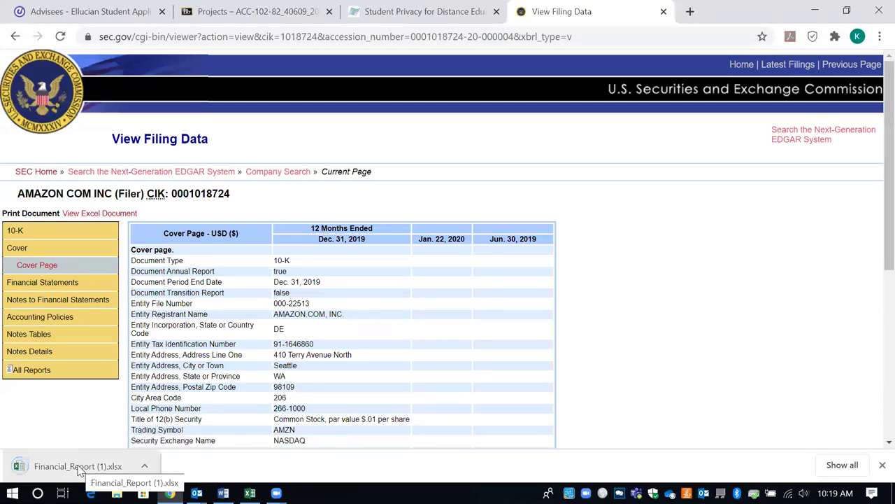
click(79, 466)
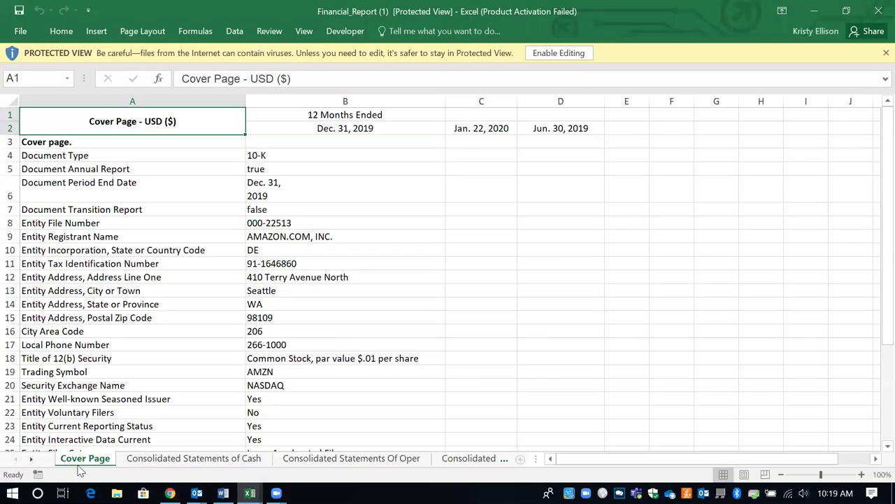
- Review Amazon's Cash Flows, Operations, Comprehensive Income, Balance Sheets and Balance Sheets (Parenthetical) sheets
click(180, 463)
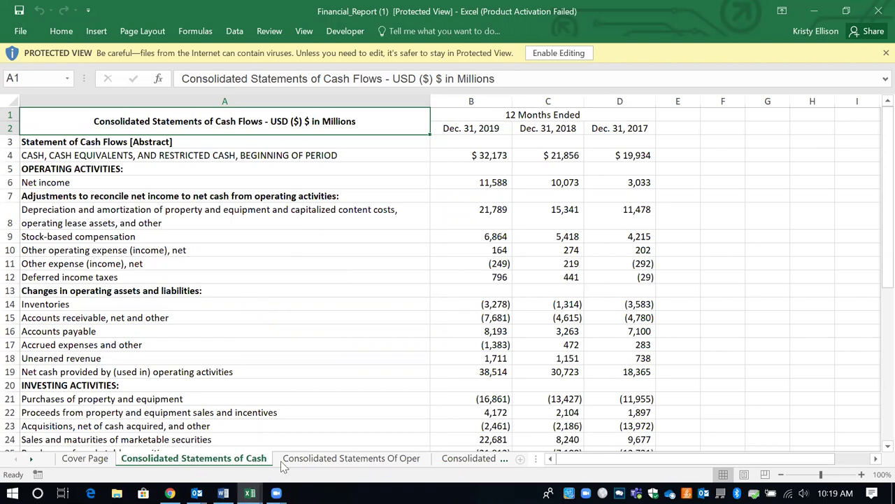
click(319, 466)
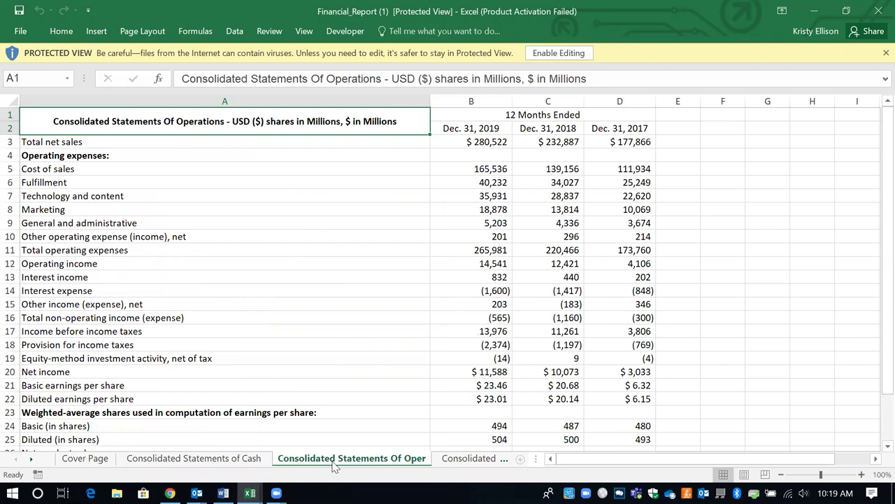
click(462, 458)
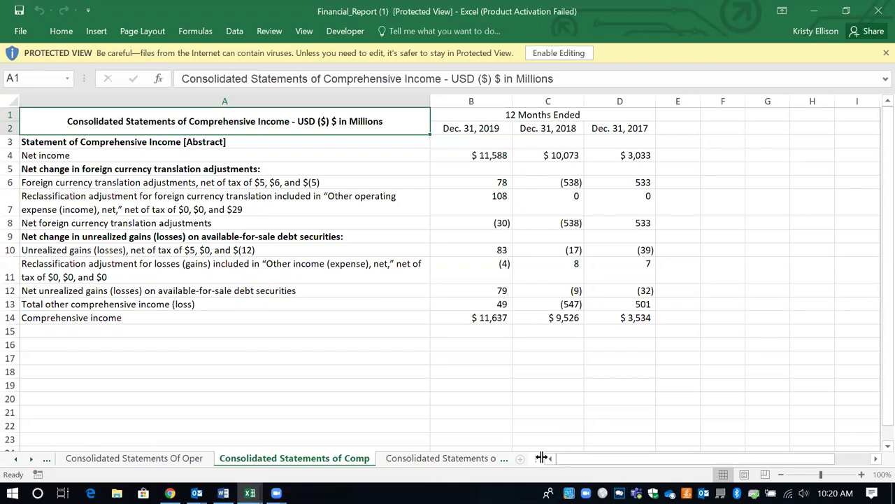
drag(543, 462, 584, 464)
click(545, 460)
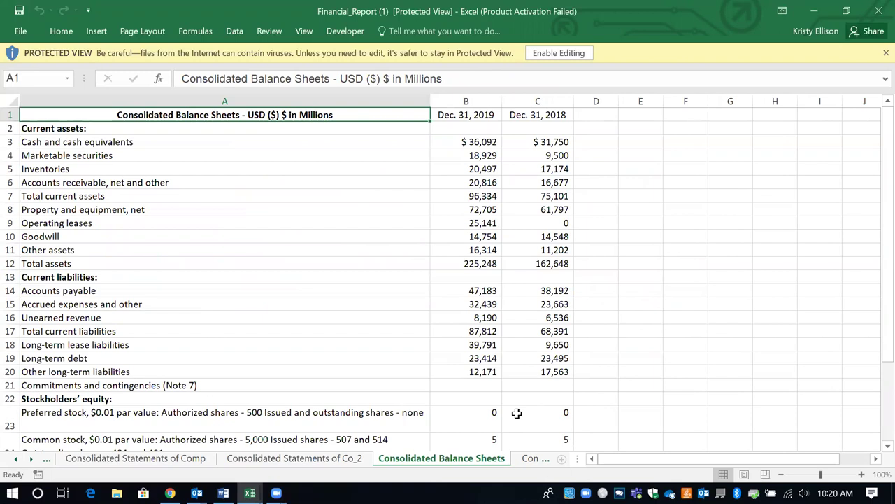
click(526, 458)
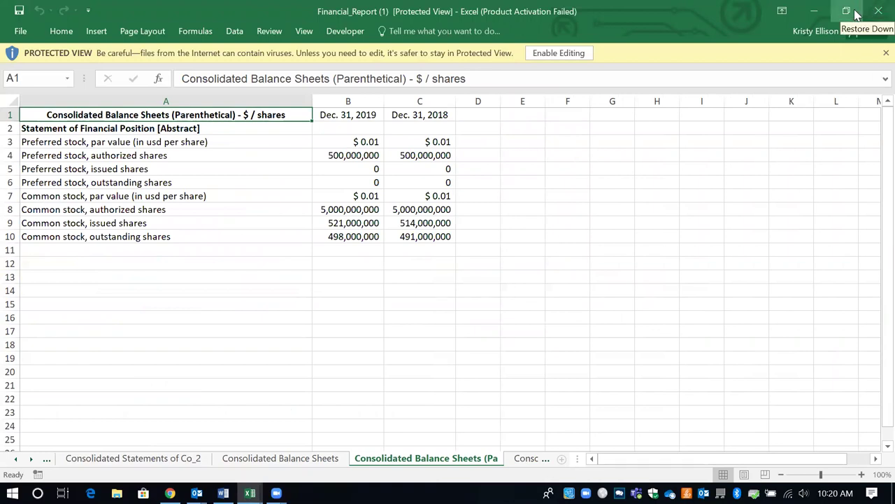
- Back in EDGAR Company Search, search for the company 'publix'
click(811, 12)
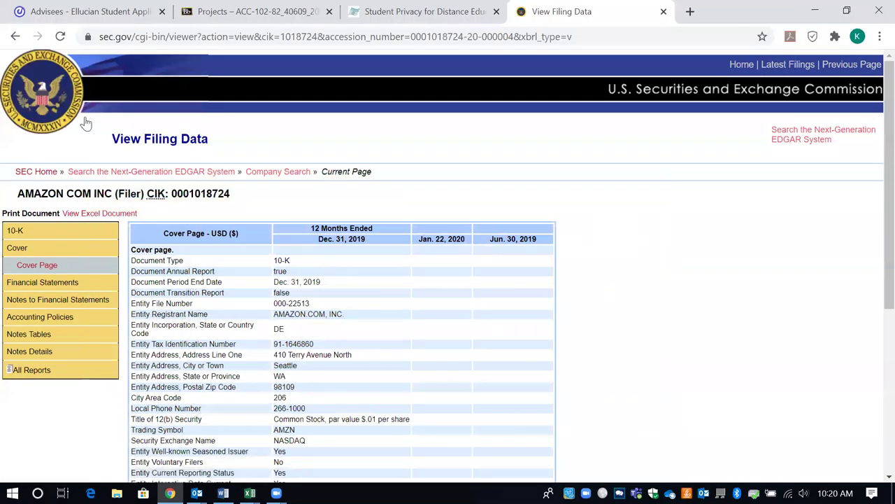
click(15, 36)
click(14, 36)
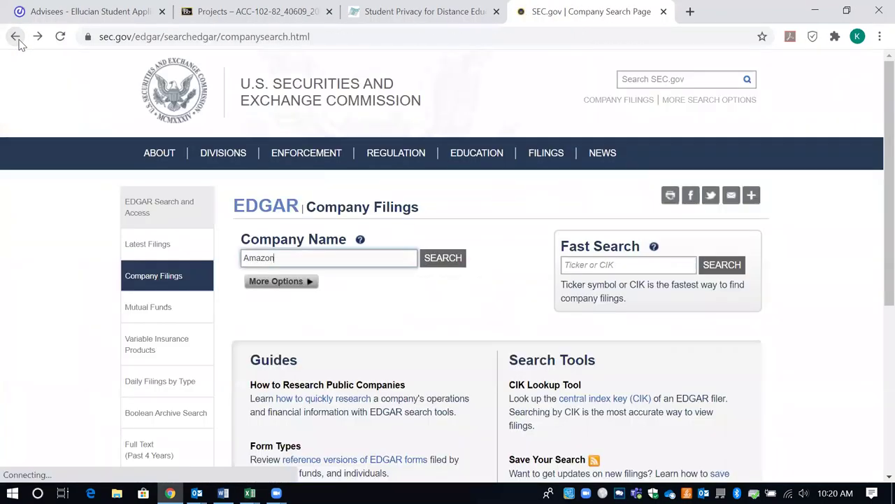
drag(286, 254, 213, 253)
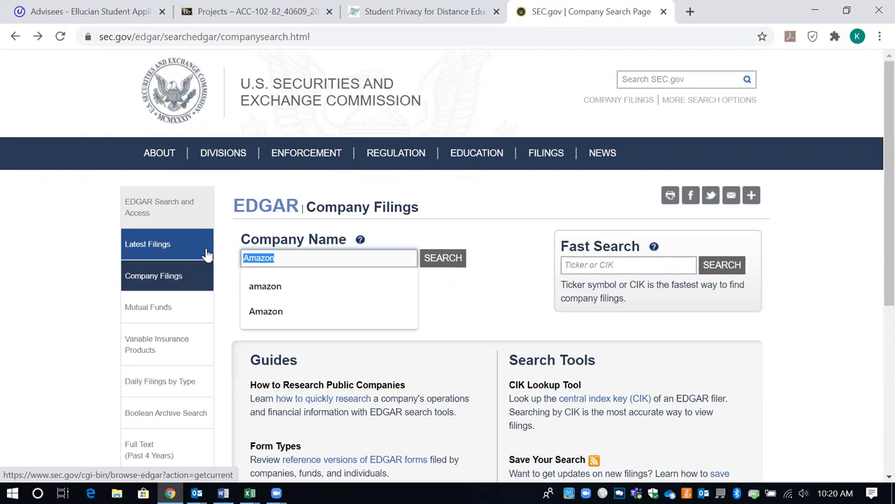
text(publix)
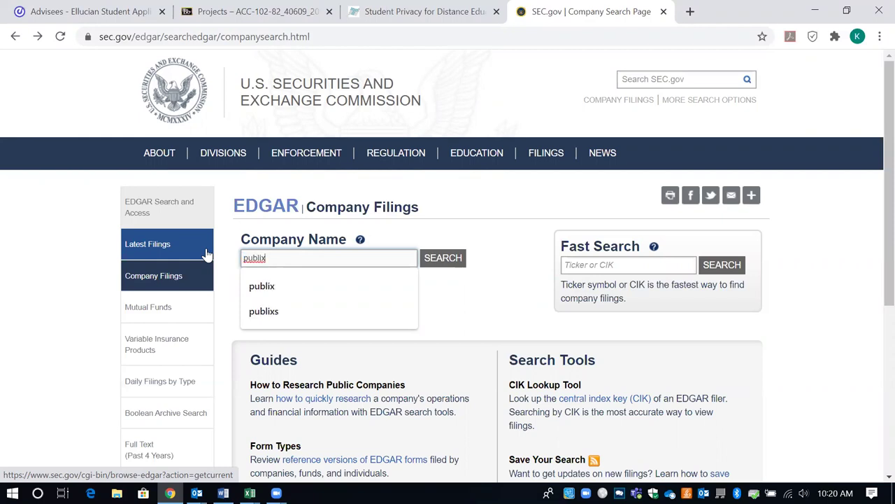
key(Return)
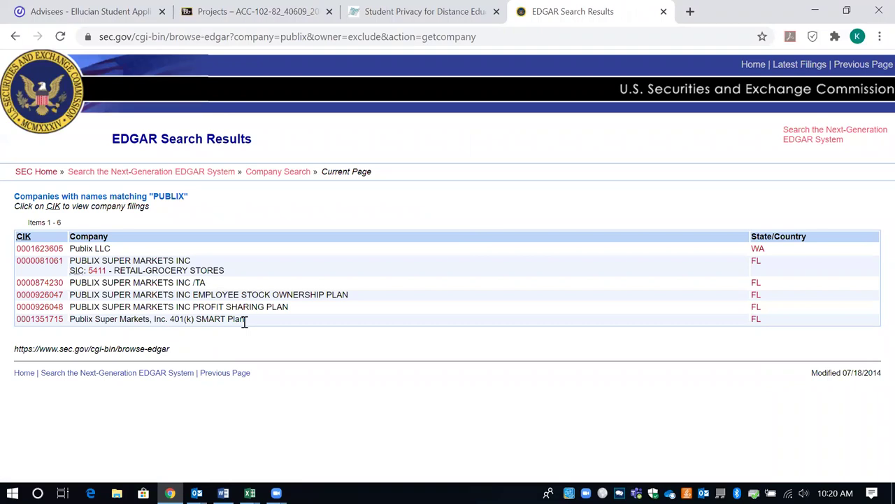
- Open Publix Super Markets' 10-K document publix-10kx12282019.htm from its filings
click(38, 265)
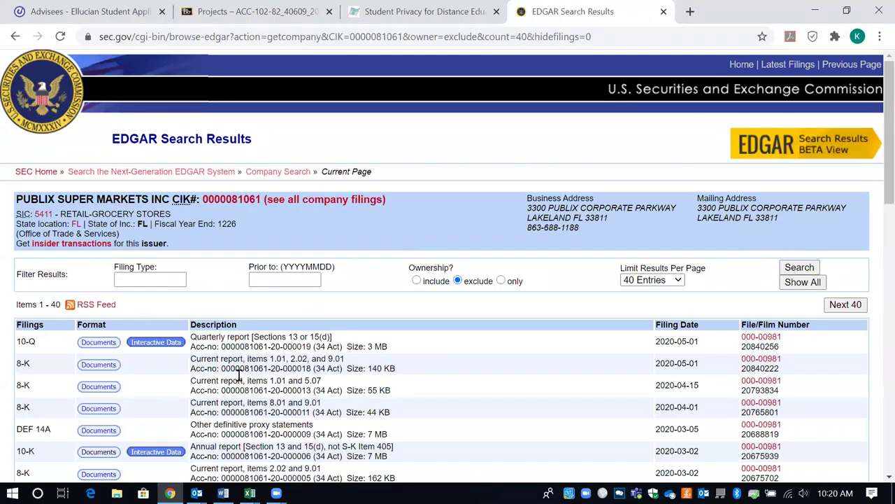
click(98, 452)
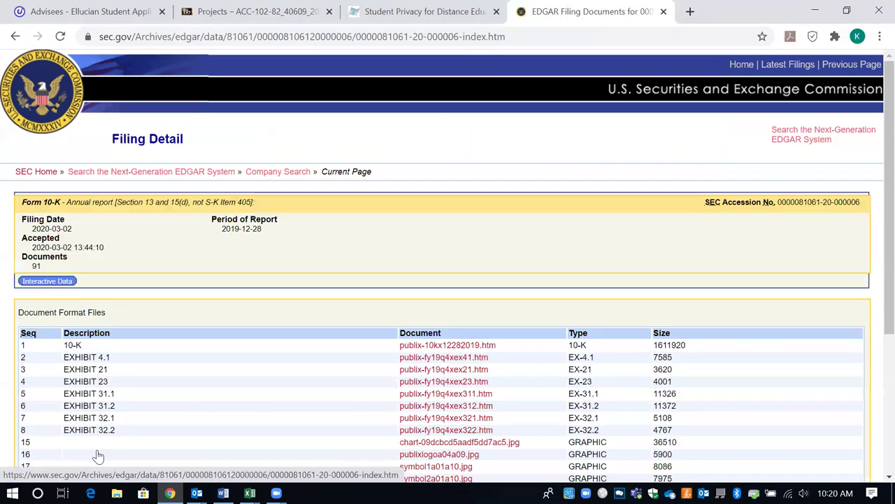
click(435, 346)
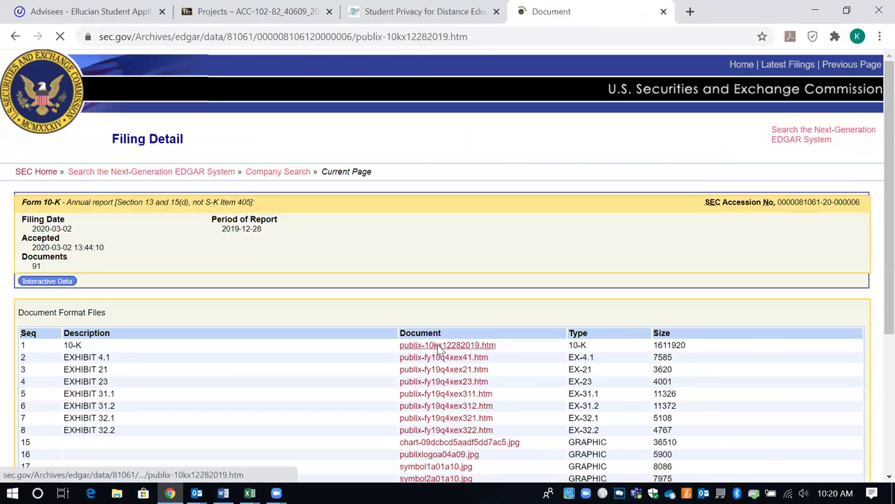